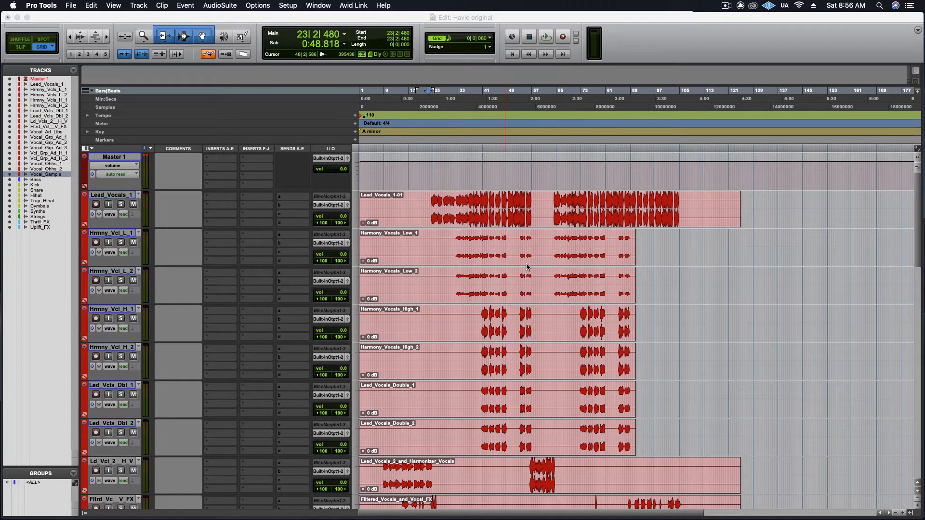
Step: Examine the arrangement of all session tracks, from Master 1 and the vocals down to the drums, synths, strings and effects
{"action": "scroll", "coordinate": [526, 266], "scroll_direction": "down", "scroll_amount": 8}
{"action": "scroll", "coordinate": [526, 266], "scroll_direction": "up", "scroll_amount": 7}
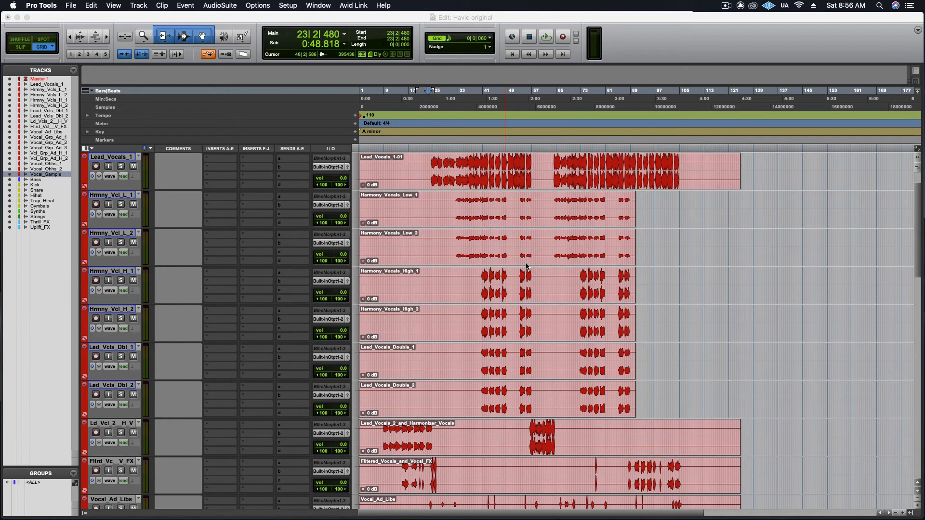
{"action": "scroll", "coordinate": [526, 266], "scroll_direction": "down", "scroll_amount": 6}
{"action": "scroll", "coordinate": [527, 267], "scroll_direction": "up", "scroll_amount": 7}
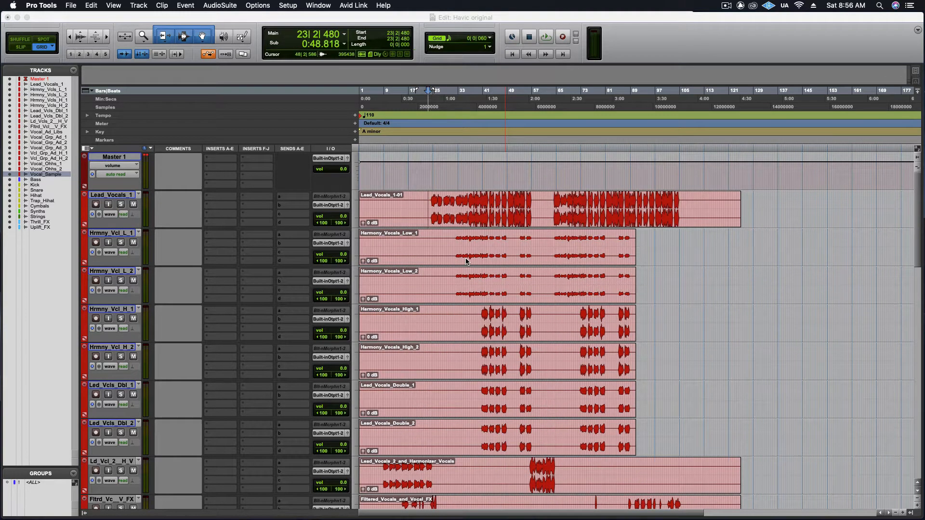
{"action": "scroll", "coordinate": [467, 261], "scroll_direction": "down", "scroll_amount": 1}
{"action": "scroll", "coordinate": [466, 261], "scroll_direction": "down", "scroll_amount": 14}
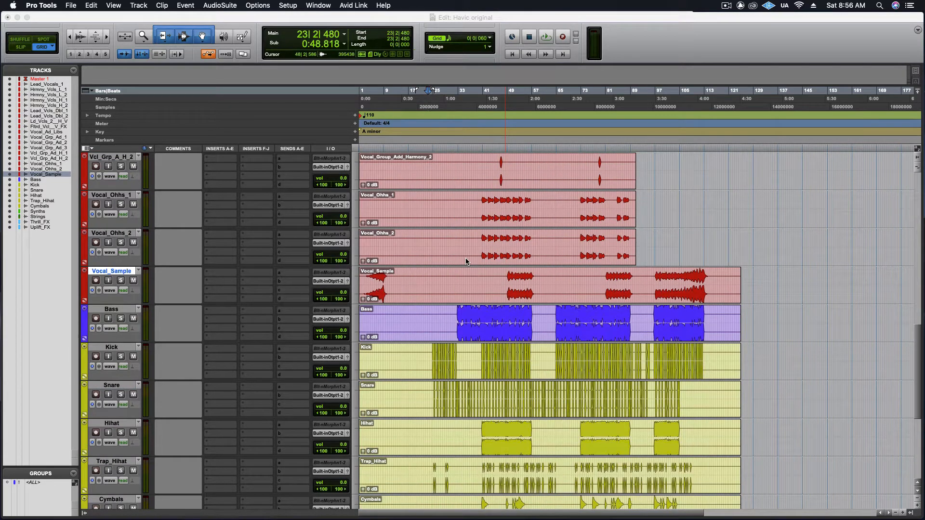
{"action": "scroll", "coordinate": [467, 262], "scroll_direction": "down", "scroll_amount": 4}
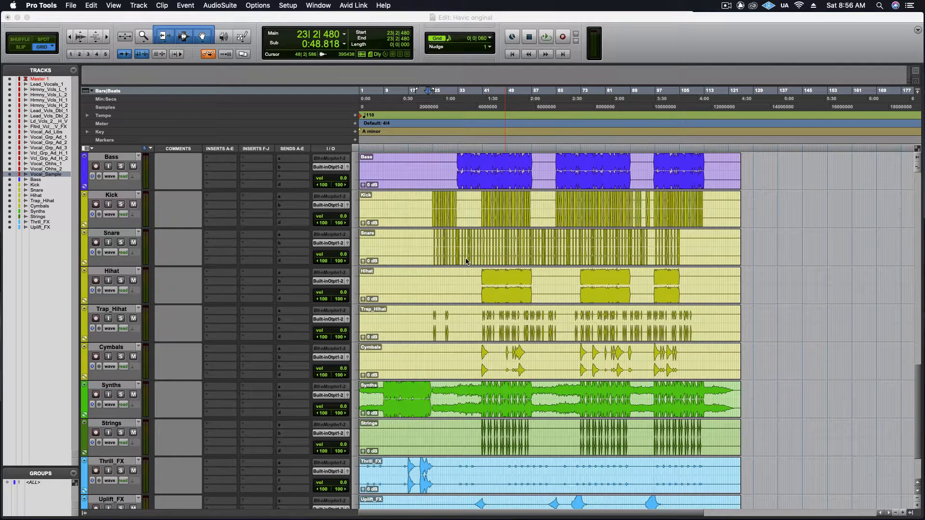
{"action": "scroll", "coordinate": [465, 261], "scroll_direction": "down", "scroll_amount": 1}
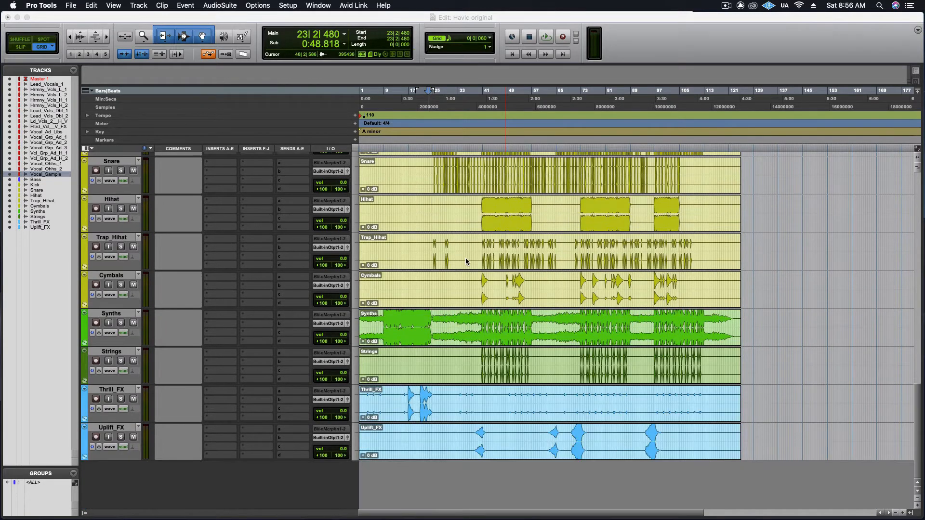
{"action": "scroll", "coordinate": [465, 262], "scroll_direction": "up", "scroll_amount": 20}
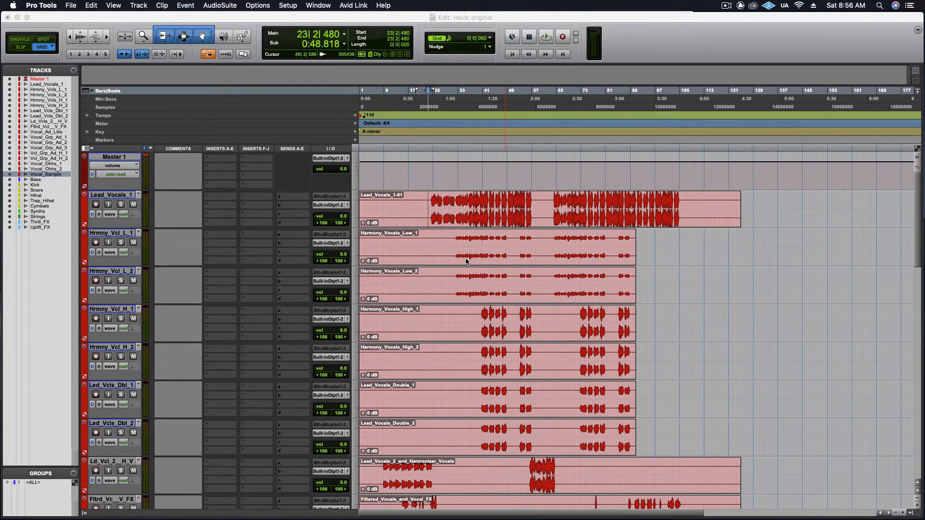
{"action": "scroll", "coordinate": [466, 261], "scroll_direction": "down", "scroll_amount": 13}
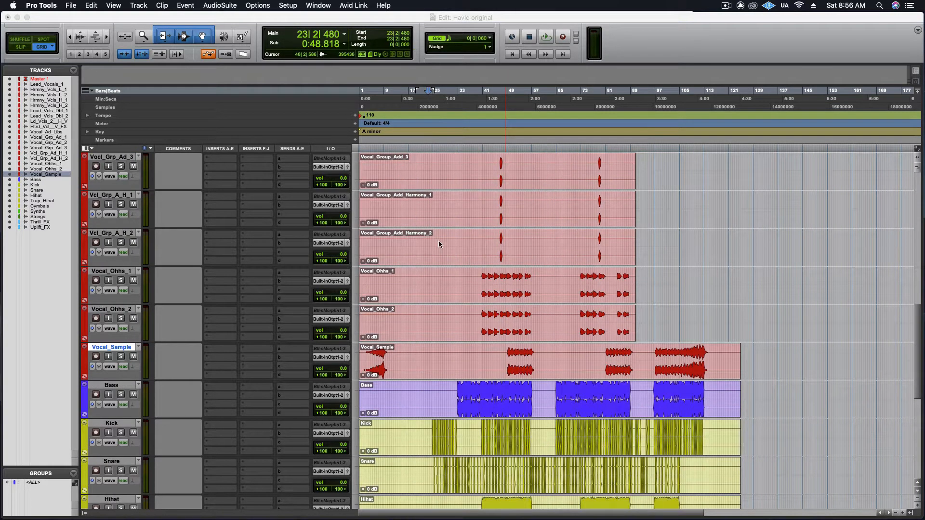
{"action": "scroll", "coordinate": [438, 241], "scroll_direction": "up", "scroll_amount": 7}
{"action": "scroll", "coordinate": [437, 241], "scroll_direction": "up", "scroll_amount": 6}
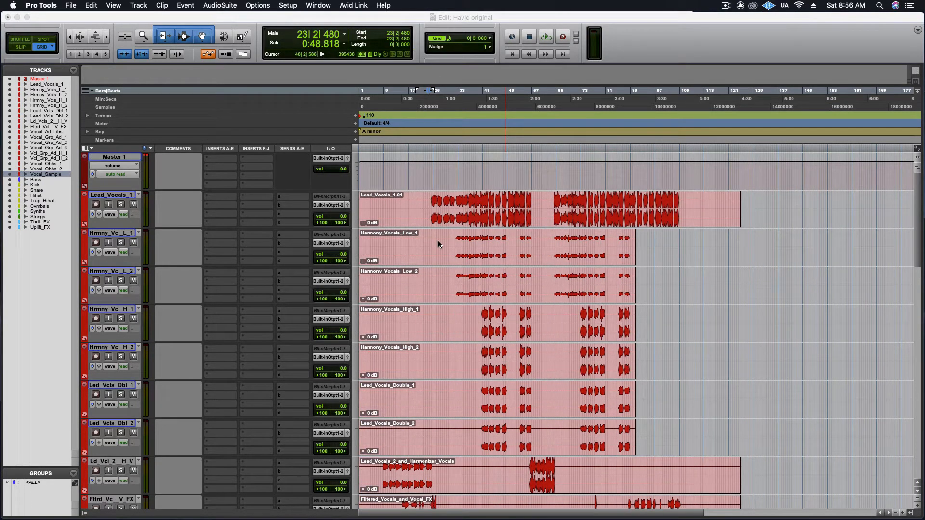
Step: Recolor the Bass track yellow to match the drum tracks and close the Color Palette
{"action": "scroll", "coordinate": [446, 218], "scroll_direction": "down", "scroll_amount": 8}
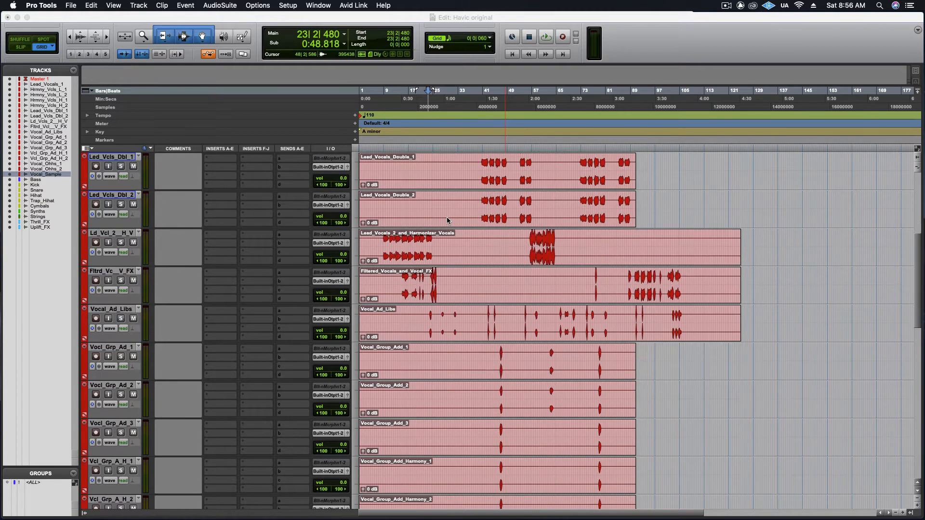
{"action": "scroll", "coordinate": [446, 217], "scroll_direction": "down", "scroll_amount": 3}
{"action": "scroll", "coordinate": [447, 218], "scroll_direction": "down", "scroll_amount": 6}
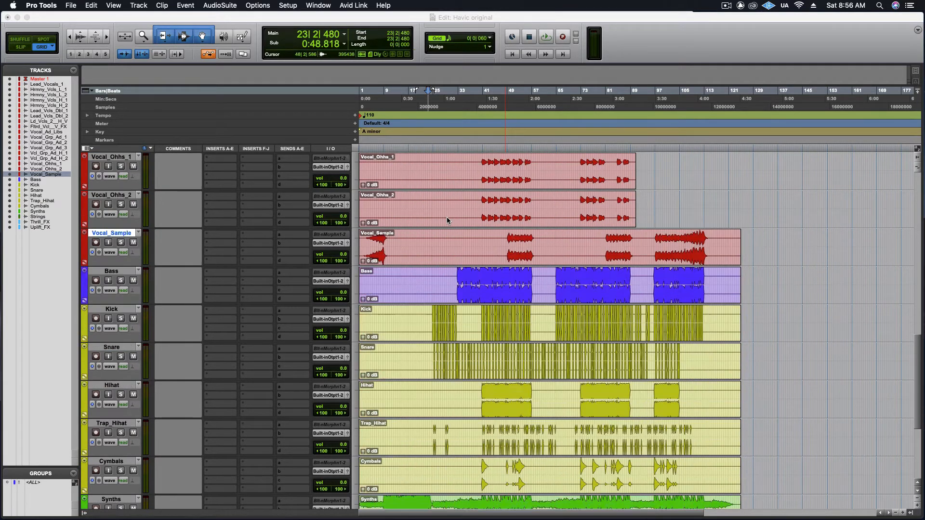
{"action": "double_click", "coordinate": [84, 246]}
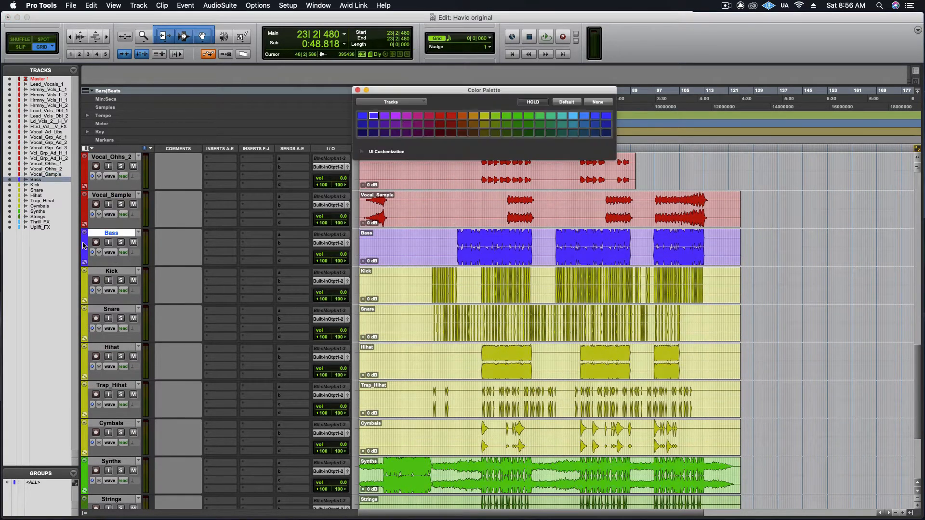
{"action": "left_click", "coordinate": [484, 116]}
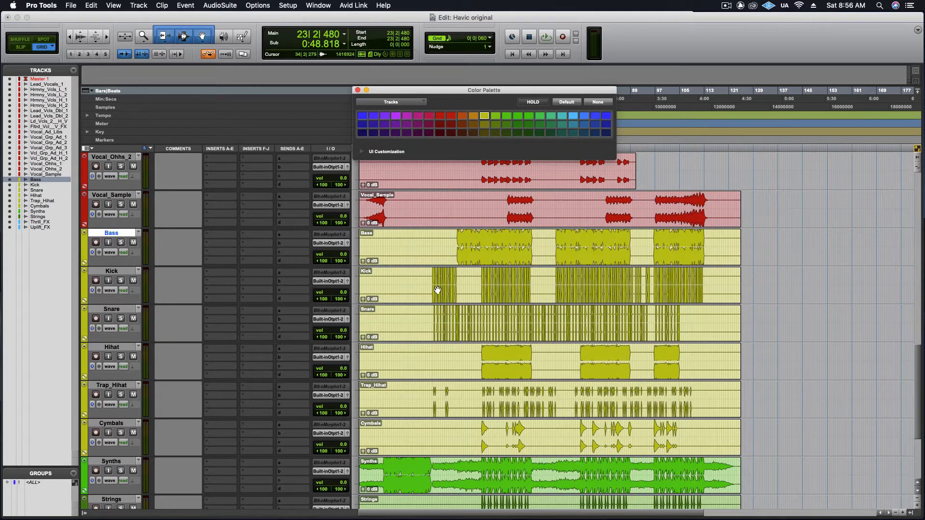
{"action": "left_click", "coordinate": [358, 90]}
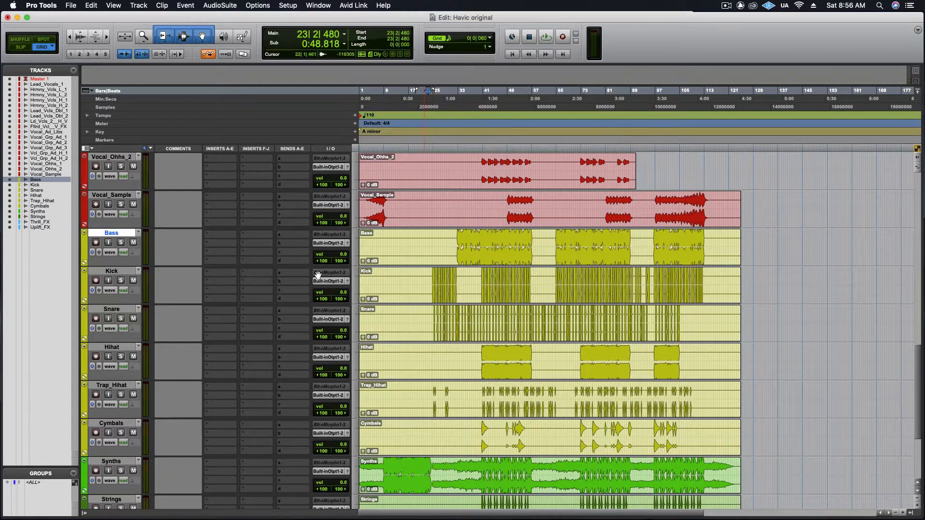
Step: Review the drum, synth, string and effects tracks, placing the edit cursor at 16|3|540 in the Thrill_FX clip
{"action": "scroll", "coordinate": [87, 269], "scroll_direction": "down", "scroll_amount": 3}
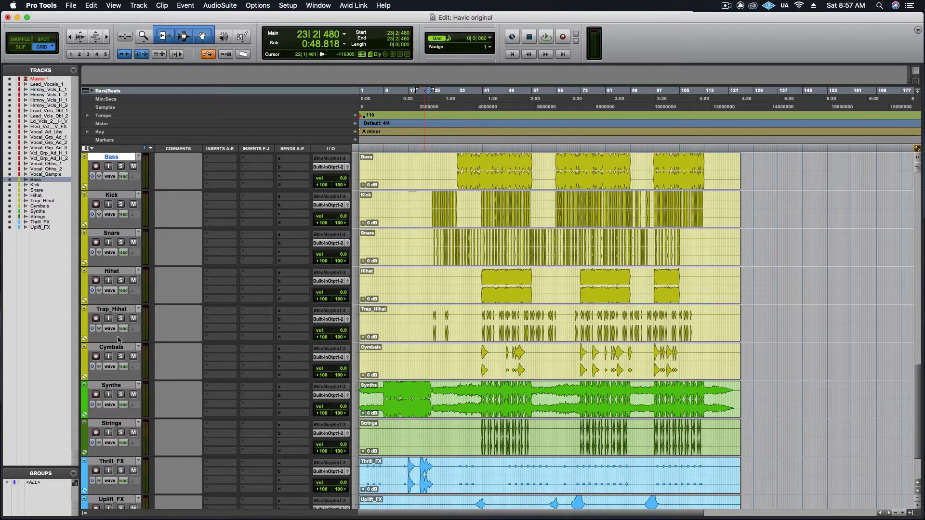
{"action": "scroll", "coordinate": [147, 359], "scroll_direction": "down", "scroll_amount": 3}
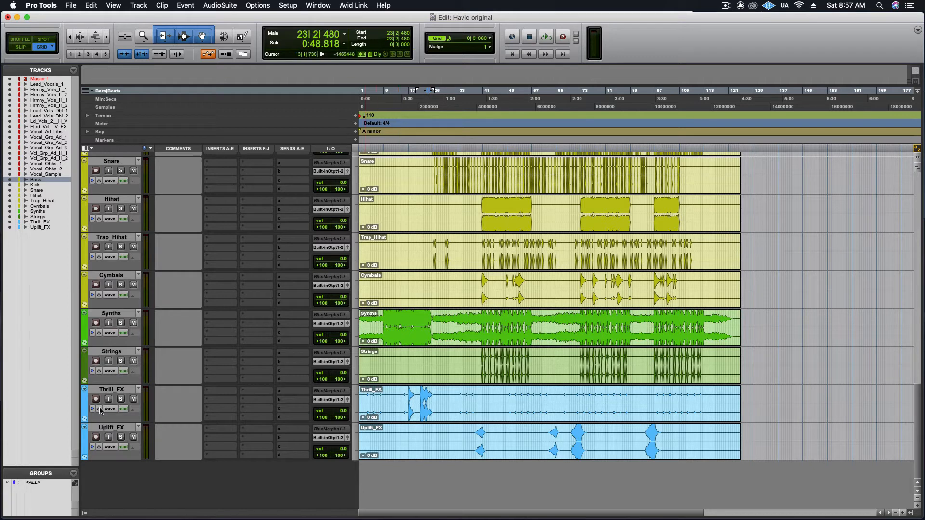
{"action": "left_click", "coordinate": [407, 398]}
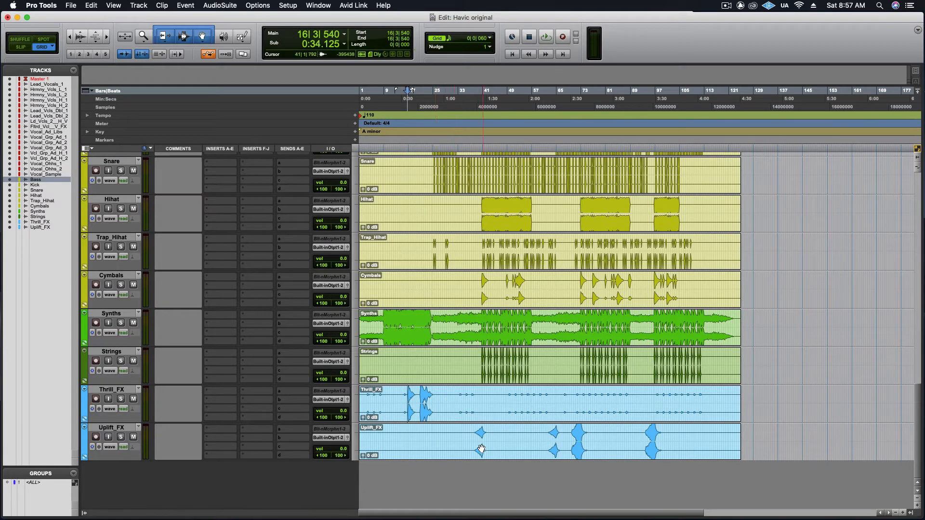
Step: Clear the clipping indicator on the Master 1 track's meter
{"action": "scroll", "coordinate": [496, 406], "scroll_direction": "up", "scroll_amount": 20}
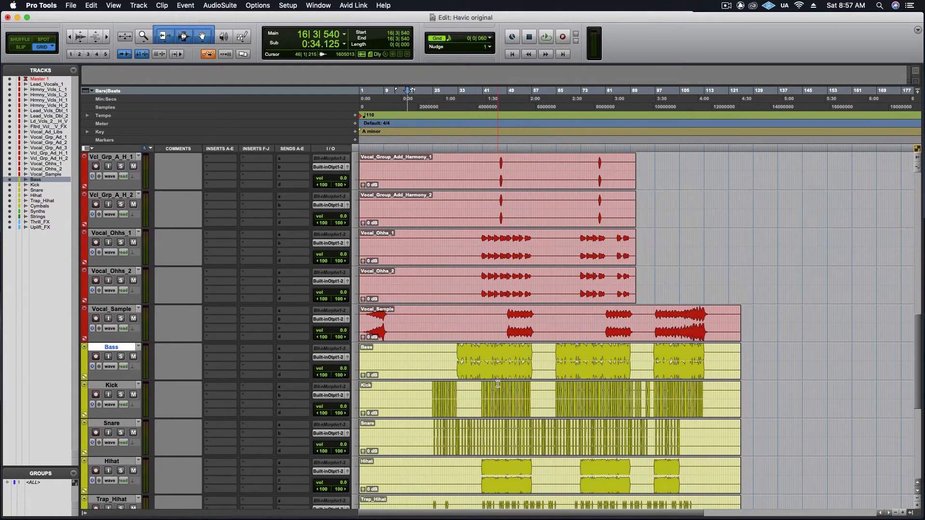
{"action": "scroll", "coordinate": [466, 380], "scroll_direction": "up", "scroll_amount": 4}
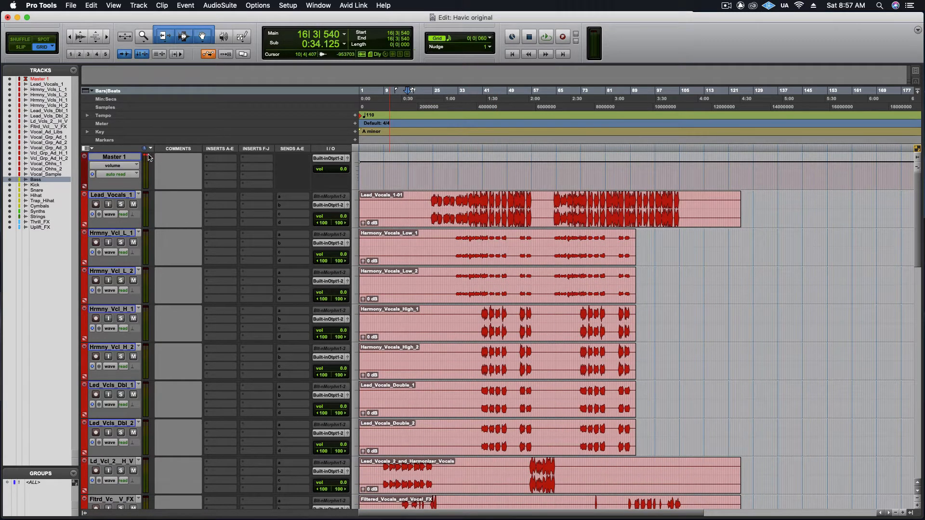
Step: Examine how the color-coded vocal, bass, drum, synth, string and effects tracks are ordered and named throughout the session
{"action": "scroll", "coordinate": [430, 288], "scroll_direction": "down", "scroll_amount": 6}
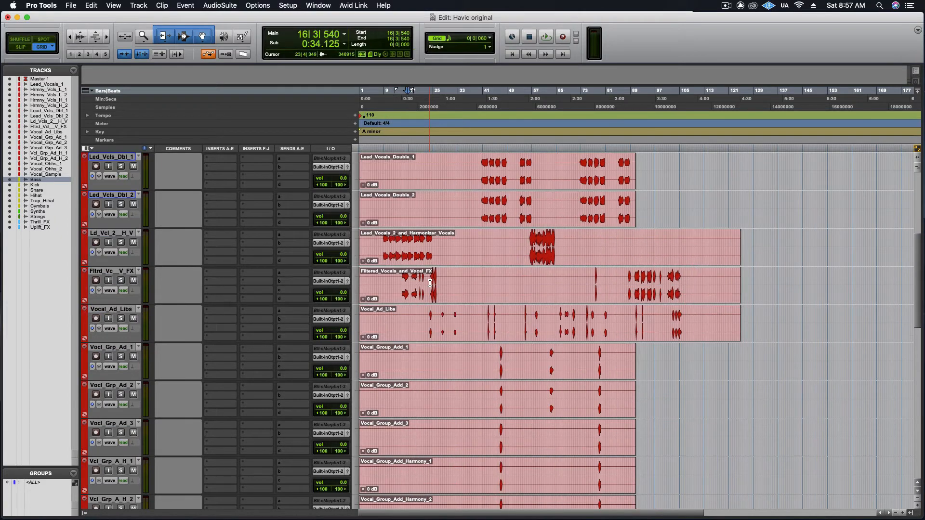
{"action": "scroll", "coordinate": [430, 282], "scroll_direction": "down", "scroll_amount": 6}
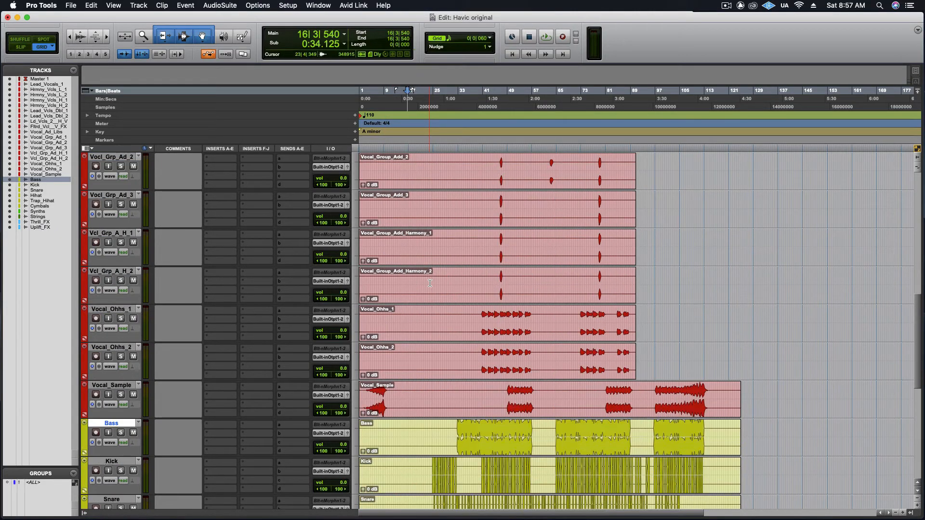
{"action": "scroll", "coordinate": [431, 283], "scroll_direction": "down", "scroll_amount": 6}
{"action": "scroll", "coordinate": [430, 283], "scroll_direction": "up", "scroll_amount": 13}
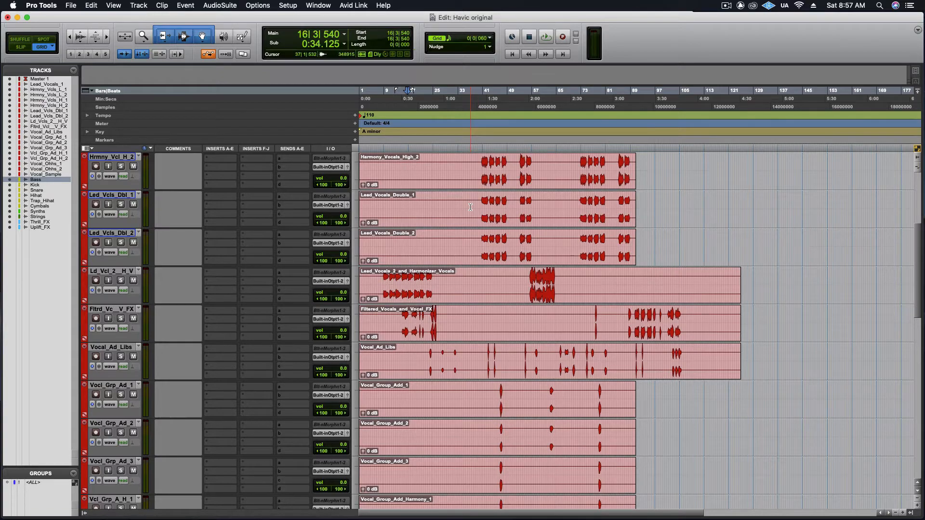
{"action": "scroll", "coordinate": [470, 207], "scroll_direction": "down", "scroll_amount": 12}
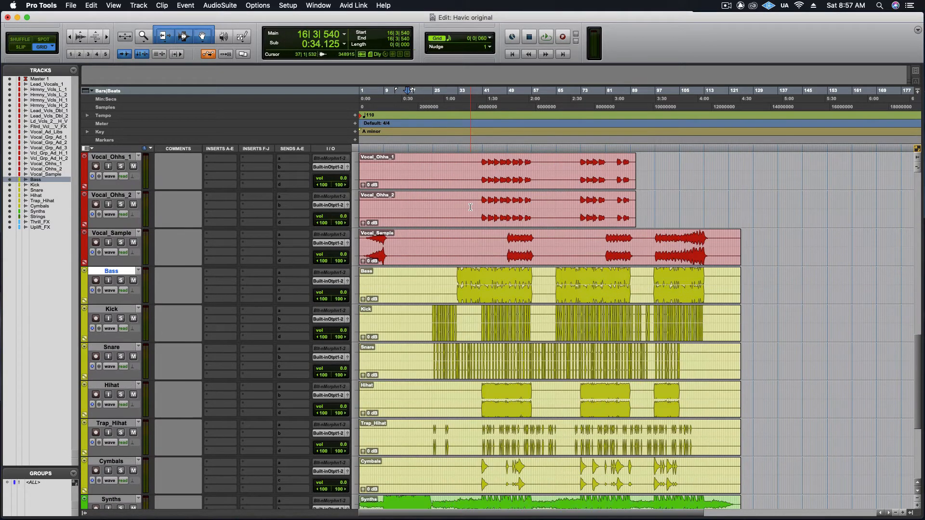
{"action": "scroll", "coordinate": [471, 207], "scroll_direction": "down", "scroll_amount": 5}
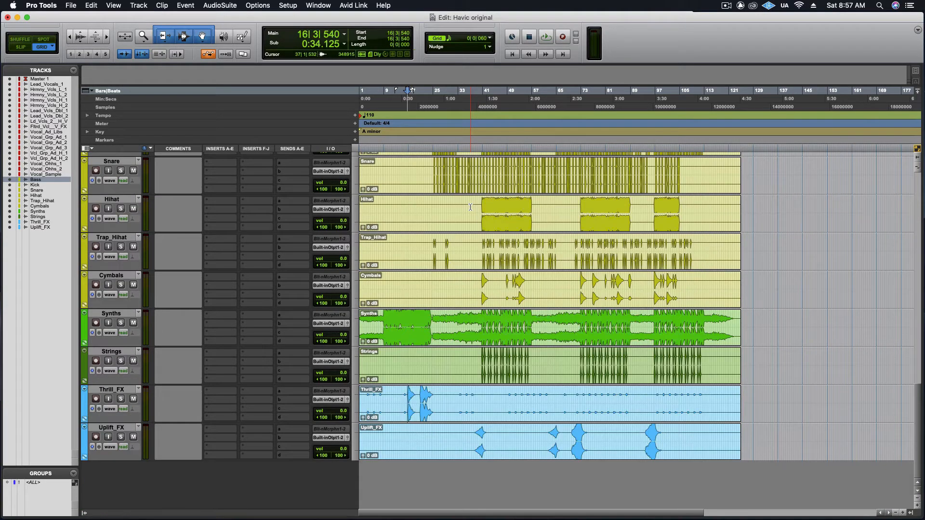
{"action": "scroll", "coordinate": [470, 207], "scroll_direction": "up", "scroll_amount": 20}
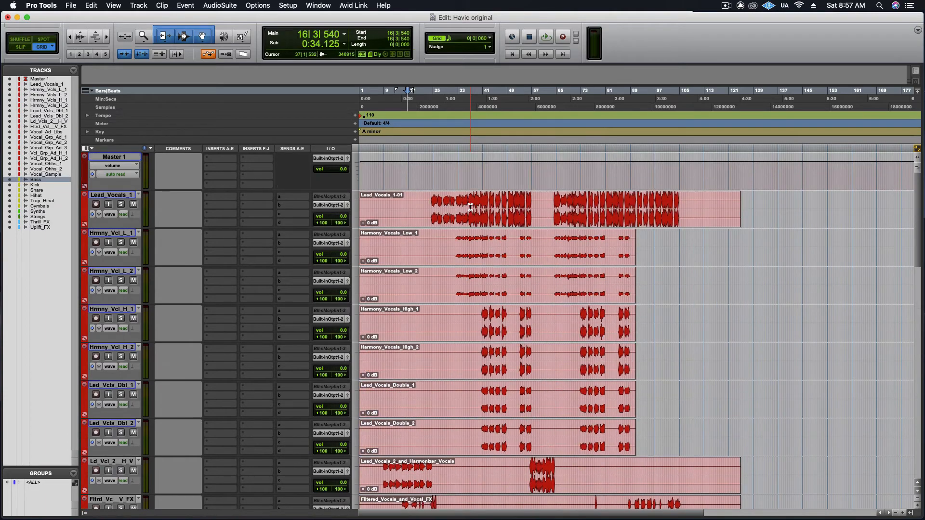
{"action": "scroll", "coordinate": [470, 207], "scroll_direction": "down", "scroll_amount": 18}
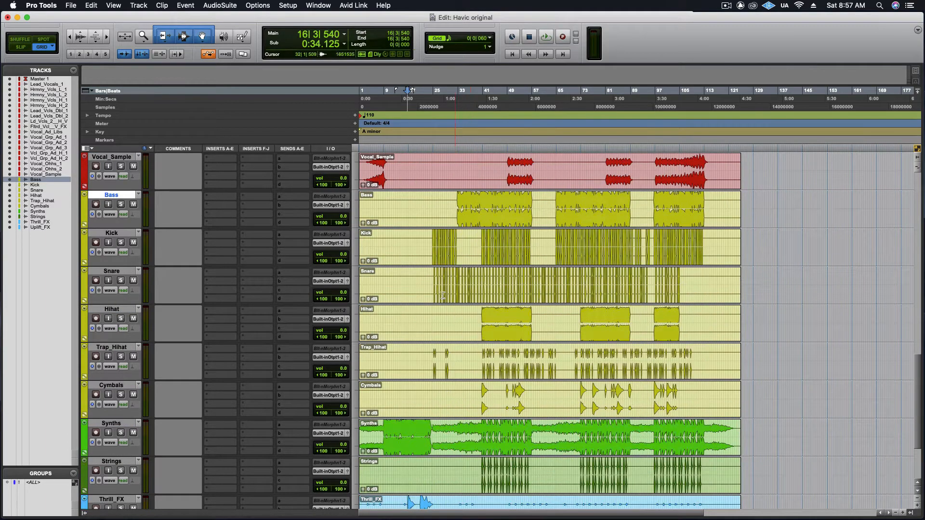
{"action": "scroll", "coordinate": [504, 394], "scroll_direction": "down", "scroll_amount": 2}
{"action": "scroll", "coordinate": [474, 338], "scroll_direction": "up", "scroll_amount": 5}
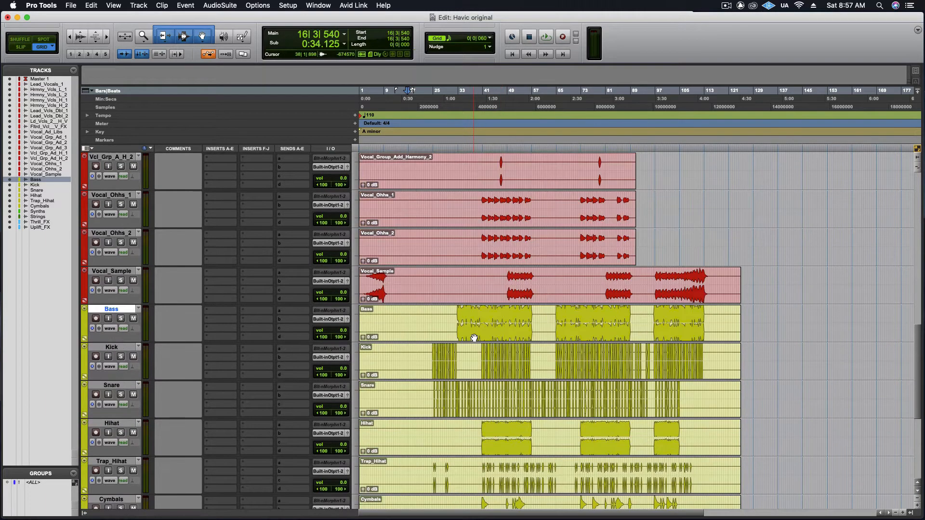
{"action": "scroll", "coordinate": [474, 338], "scroll_direction": "up", "scroll_amount": 15}
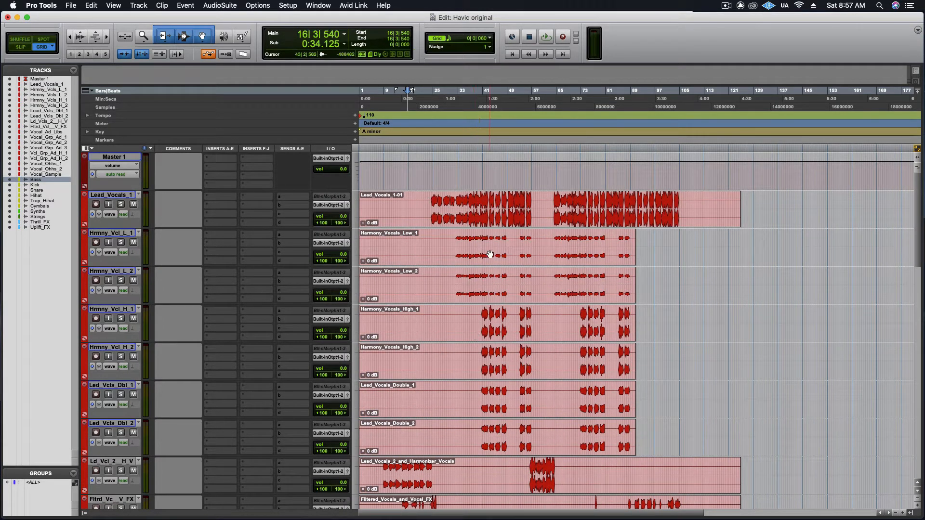
{"action": "scroll", "coordinate": [463, 257], "scroll_direction": "down", "scroll_amount": 16}
{"action": "scroll", "coordinate": [464, 257], "scroll_direction": "down", "scroll_amount": 4}
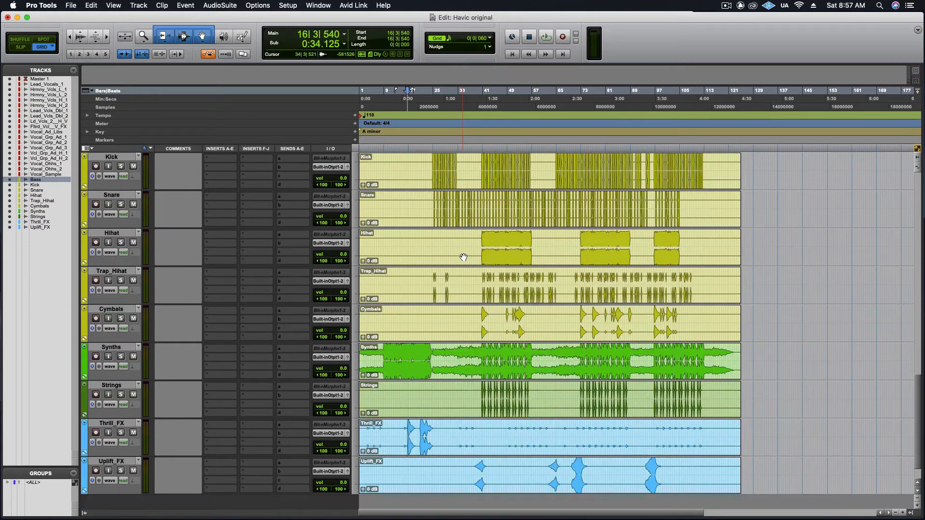
{"action": "scroll", "coordinate": [464, 257], "scroll_direction": "up", "scroll_amount": 3}
{"action": "scroll", "coordinate": [463, 256], "scroll_direction": "down", "scroll_amount": 4}
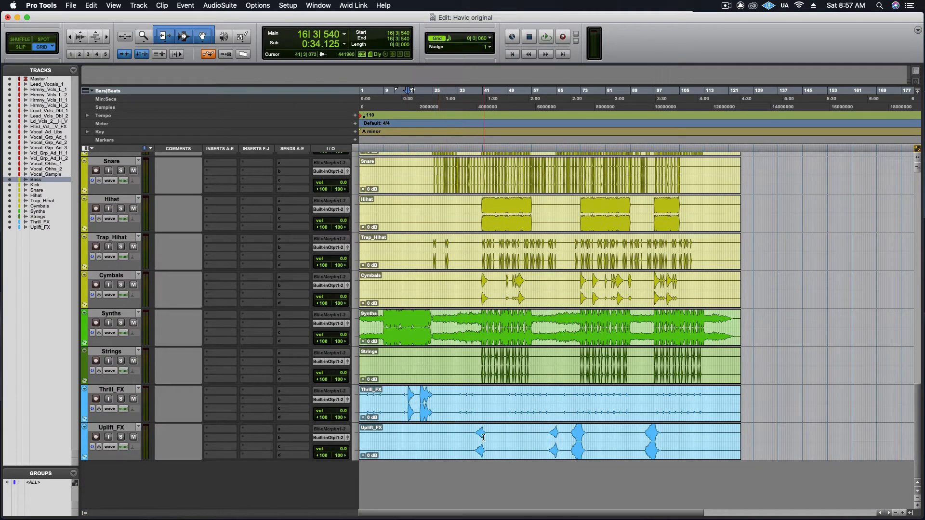
{"action": "scroll", "coordinate": [479, 411], "scroll_direction": "up", "scroll_amount": 4}
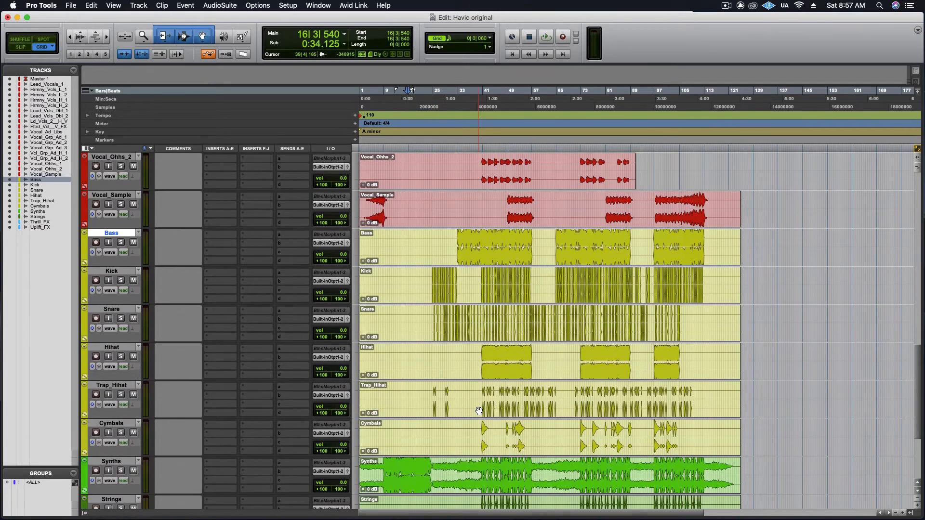
{"action": "scroll", "coordinate": [479, 410], "scroll_direction": "up", "scroll_amount": 10}
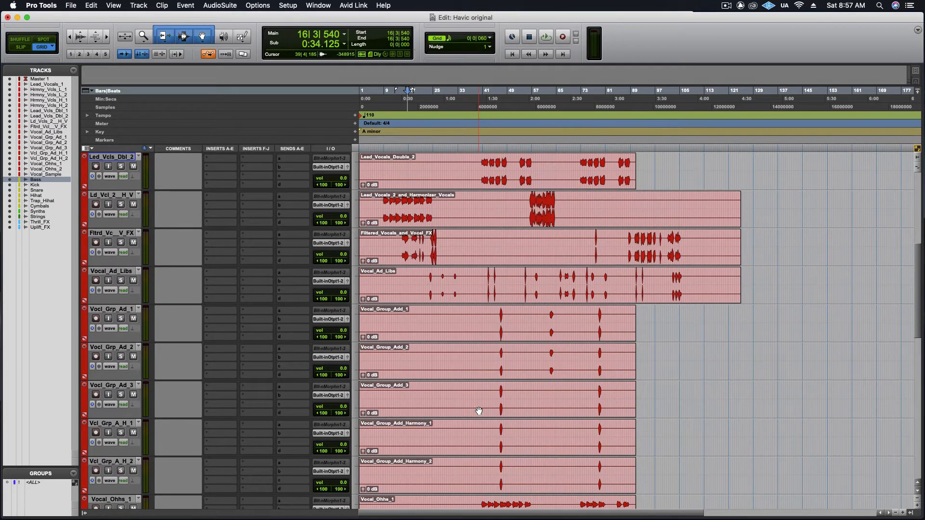
{"action": "scroll", "coordinate": [479, 411], "scroll_direction": "up", "scroll_amount": 7}
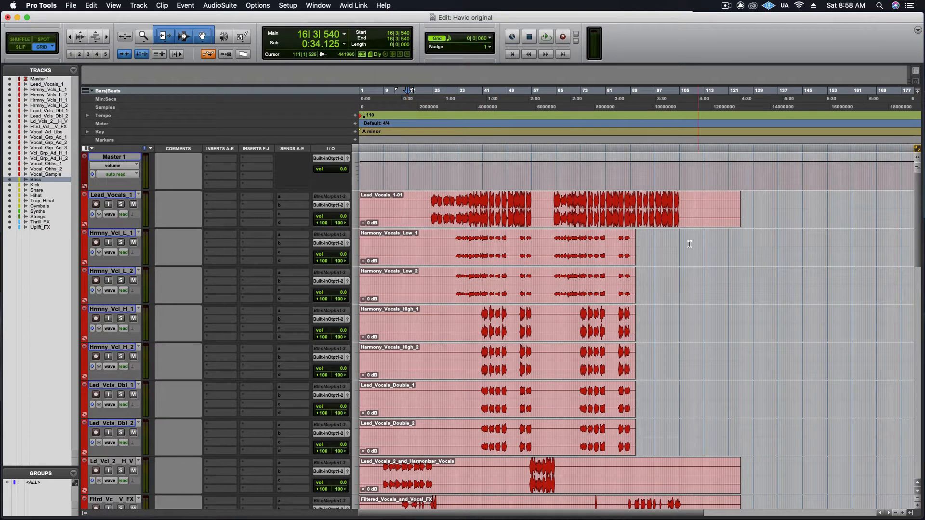
Step: Select the clips across the tracks from bar 1 to bar 131, and clear the selection by placing the cursor at 22|2|720 on Strings
{"action": "left_click_drag", "start_coordinate": [760, 208], "coordinate": [336, 514]}
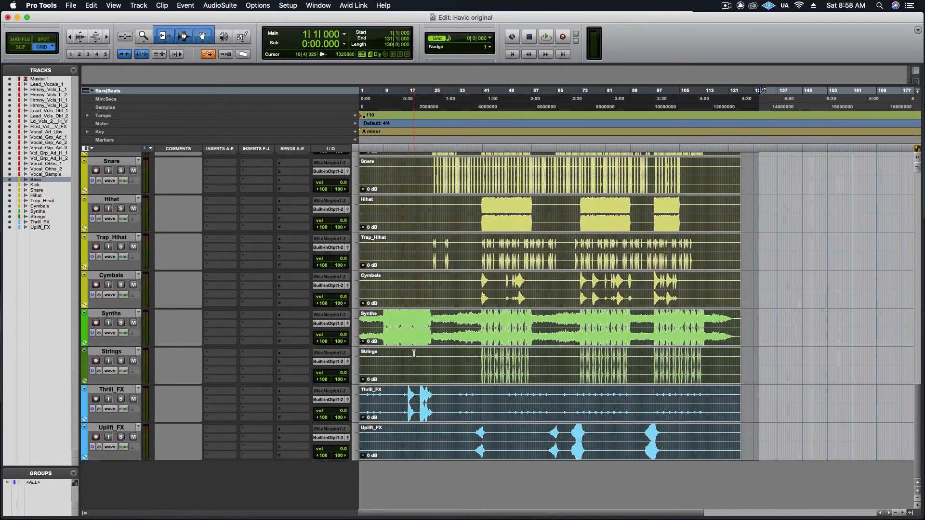
{"action": "left_click", "coordinate": [425, 362]}
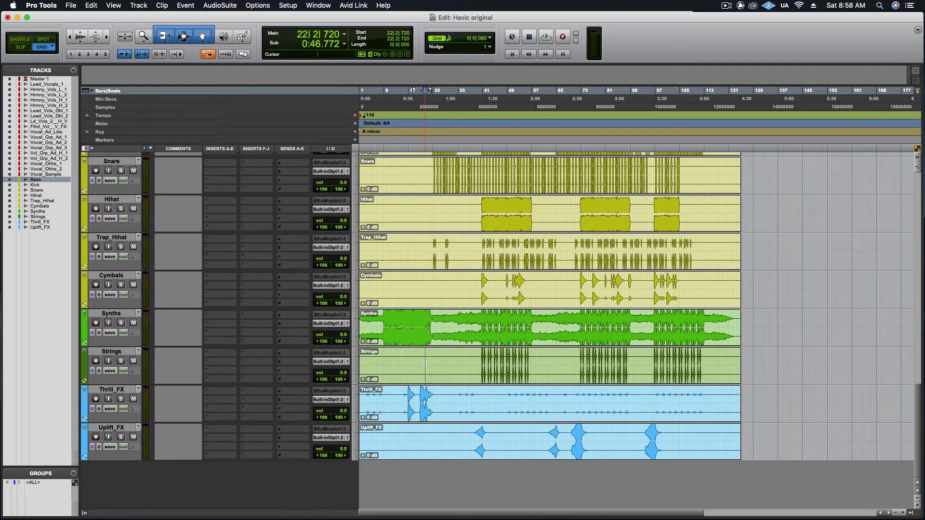
{"action": "scroll", "coordinate": [425, 362], "scroll_direction": "up", "scroll_amount": 14}
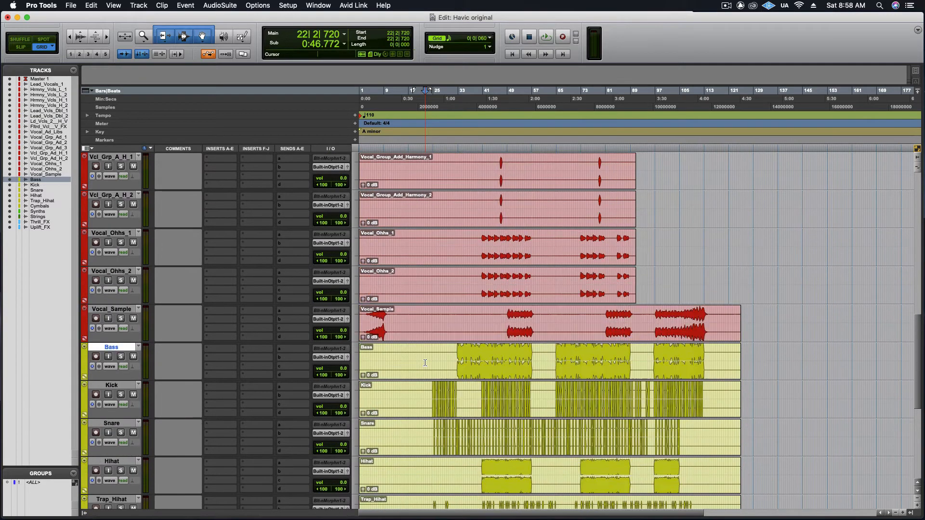
Step: Select the Harmony_Vocals_Low_1 audio from 32|3|420 to 90|4|780 and pan both channels of its track to 100 left
{"action": "scroll", "coordinate": [425, 362], "scroll_direction": "up", "scroll_amount": 7}
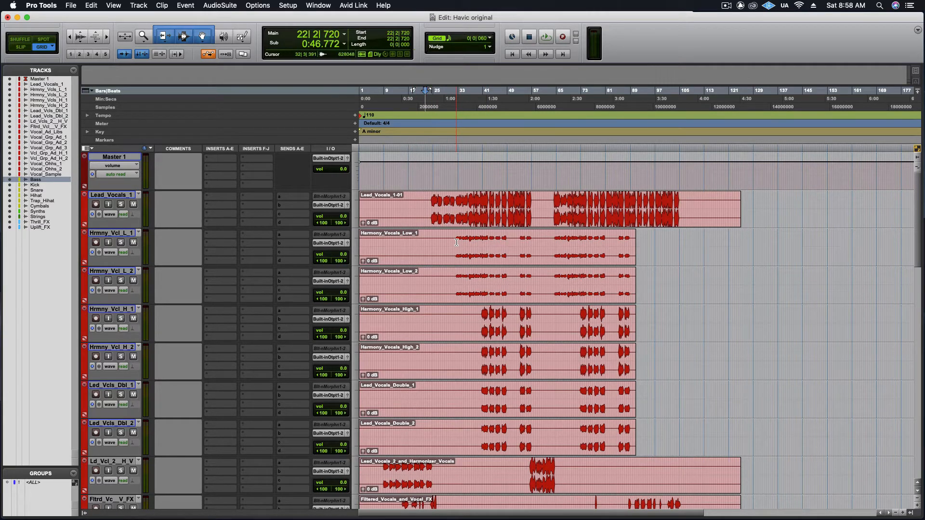
{"action": "left_click_drag", "start_coordinate": [456, 242], "coordinate": [636, 254]}
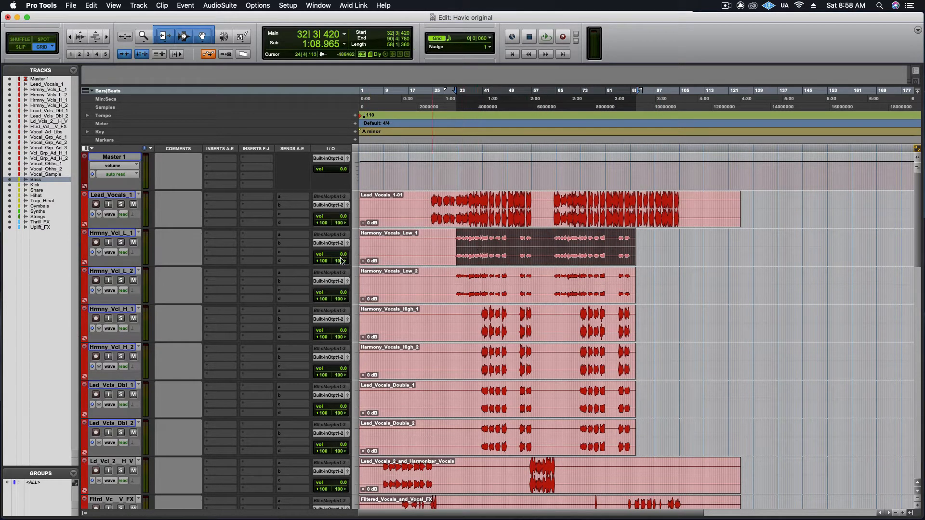
{"action": "mouse_move", "coordinate": [322, 261]}
{"action": "left_mouse_down"}
{"action": "mouse_move", "coordinate": [340, 263]}
{"action": "mouse_move", "coordinate": [330, 265]}
{"action": "left_mouse_up"}
{"action": "left_click_drag", "start_coordinate": [324, 262], "coordinate": [297, 263]}
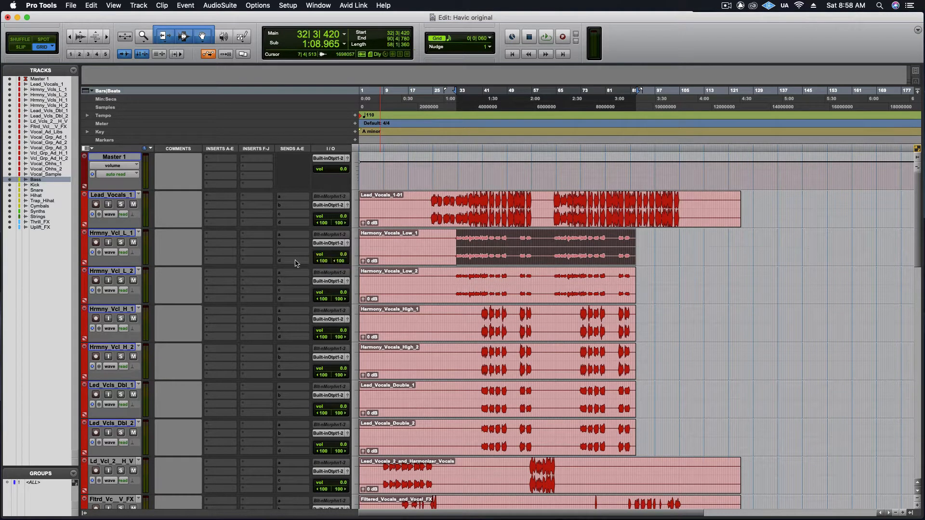
Step: Try panning both channels of the Hrmny_Vcl_L_2 track to 100 right, and readjust its right-channel pan
{"action": "left_click", "coordinate": [338, 300]}
{"action": "left_click_drag", "start_coordinate": [323, 301], "coordinate": [380, 301]}
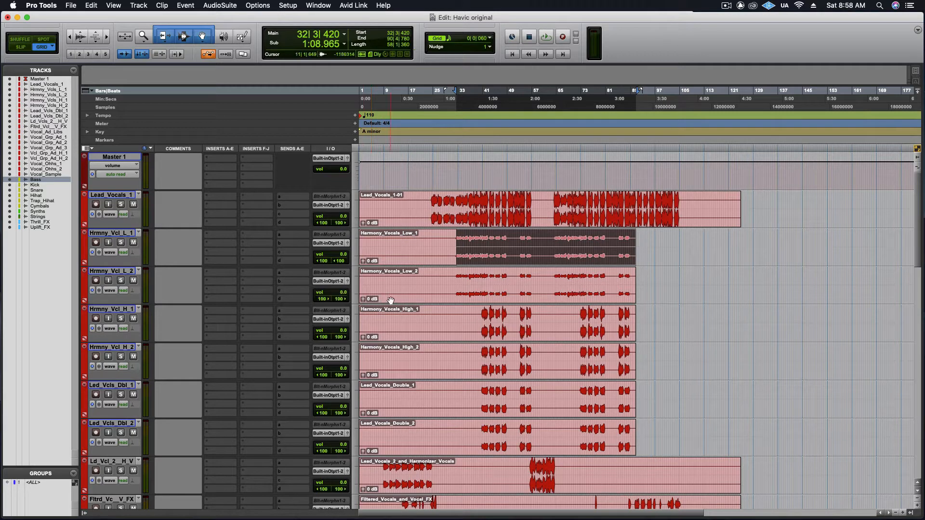
{"action": "left_click", "coordinate": [340, 301]}
{"action": "left_click_drag", "start_coordinate": [340, 300], "coordinate": [325, 303]}
{"action": "left_click_drag", "start_coordinate": [340, 300], "coordinate": [306, 302]}
Step: Solo the Lead_Vocals_1 track and play it back from 24|1|600, where the vocal starts
{"action": "scroll", "coordinate": [459, 355], "scroll_direction": "down", "scroll_amount": 8}
{"action": "scroll", "coordinate": [459, 355], "scroll_direction": "up", "scroll_amount": 8}
{"action": "scroll", "coordinate": [460, 355], "scroll_direction": "down", "scroll_amount": 9}
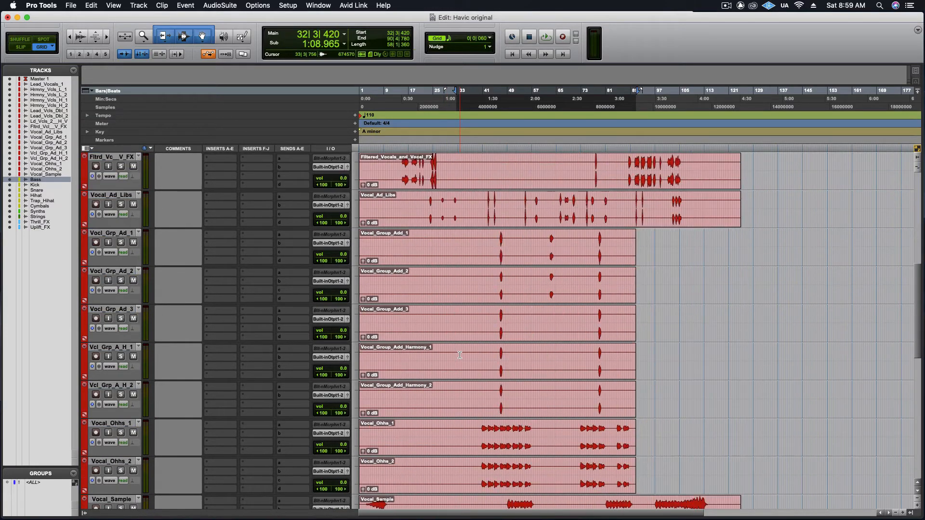
{"action": "scroll", "coordinate": [459, 355], "scroll_direction": "up", "scroll_amount": 8}
{"action": "left_click", "coordinate": [456, 204]}
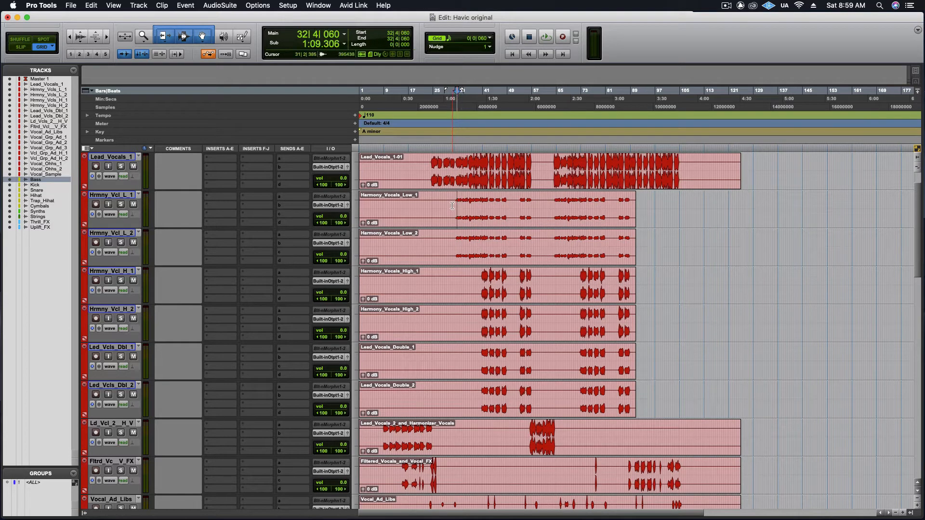
{"action": "left_click", "coordinate": [430, 165]}
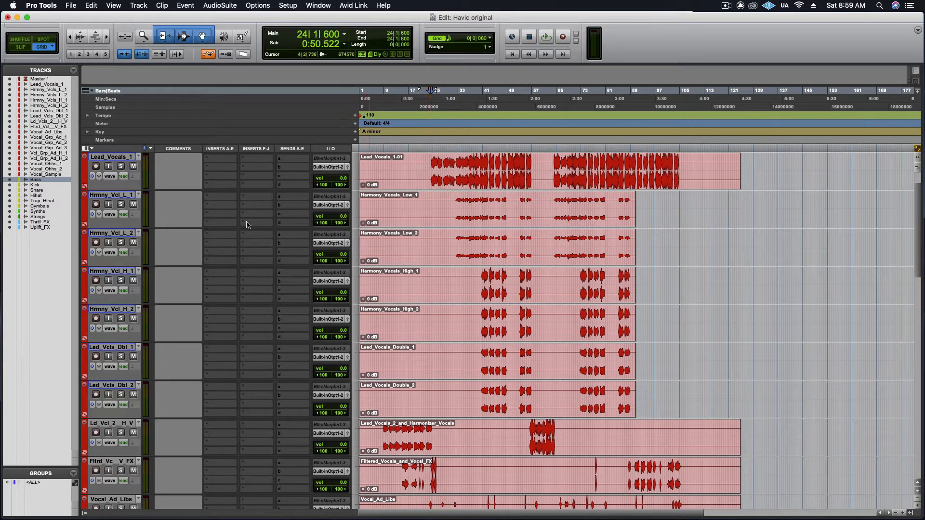
{"action": "left_click", "coordinate": [121, 167]}
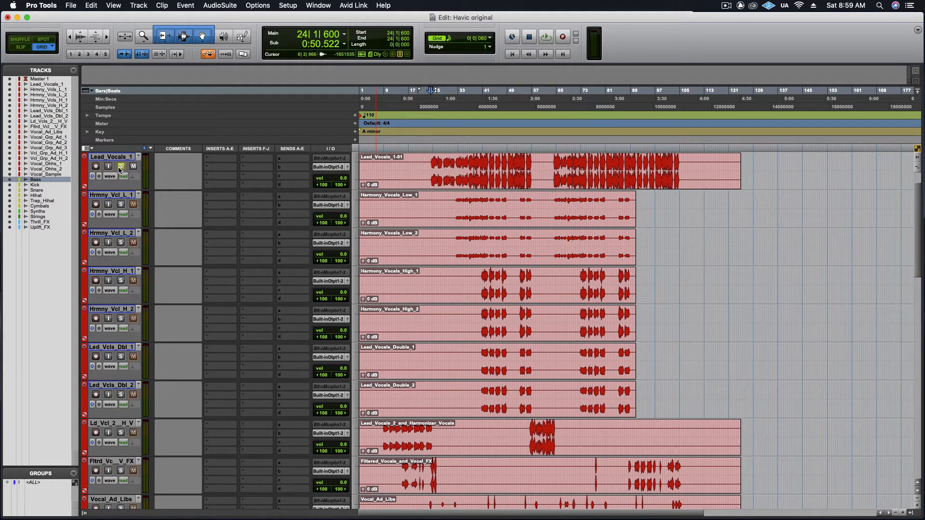
{"action": "key", "text": "space"}
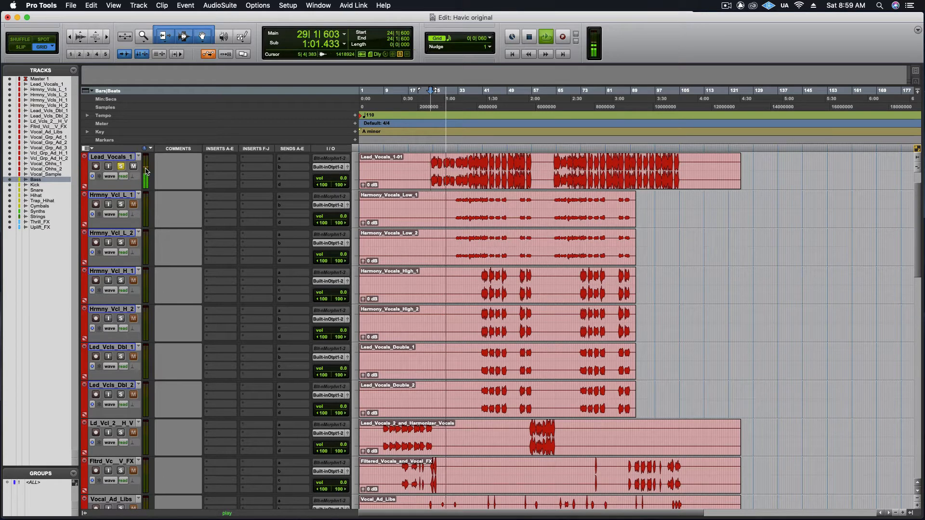
{"action": "key", "text": "space"}
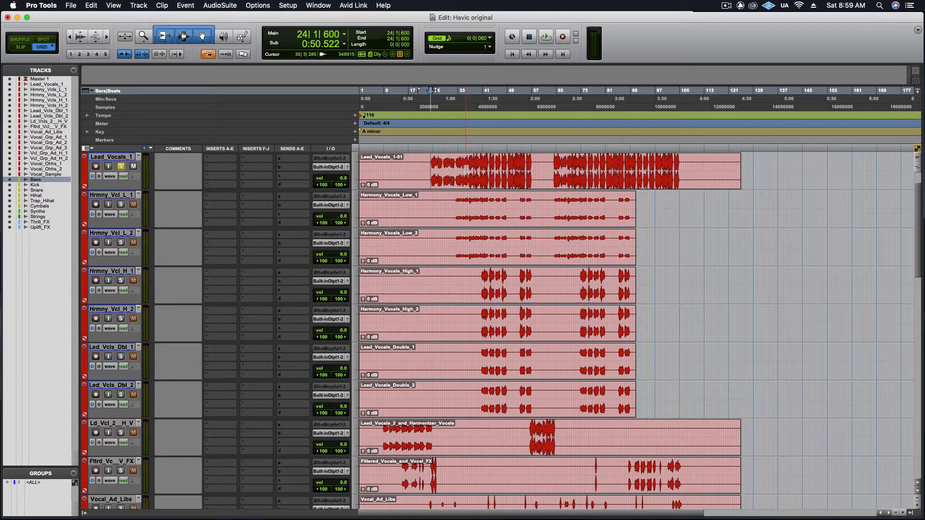
Step: Insert Ozone Imager 2 (stereo) on Lead_Vocals_1 and play the vocal to examine its stereo image
{"action": "left_click", "coordinate": [228, 159]}
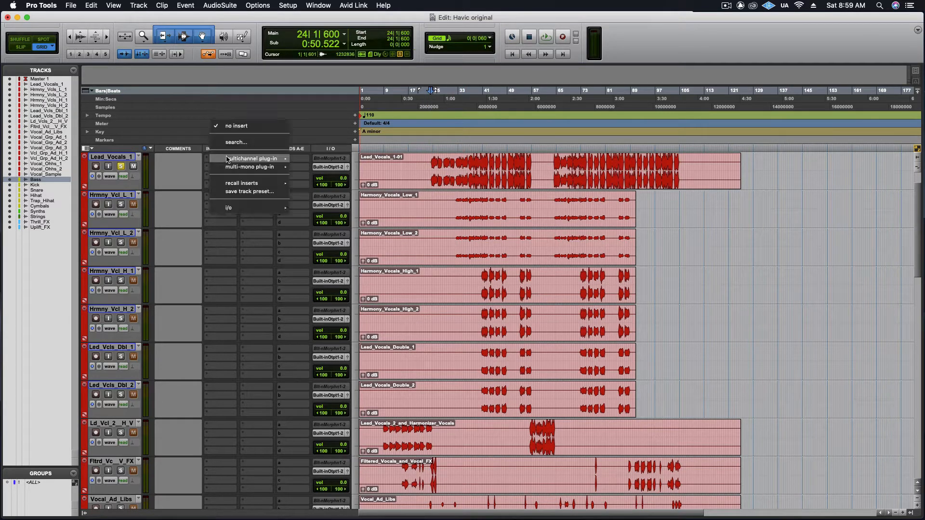
{"action": "mouse_move", "coordinate": [228, 159]}
{"action": "mouse_move", "coordinate": [337, 326]}
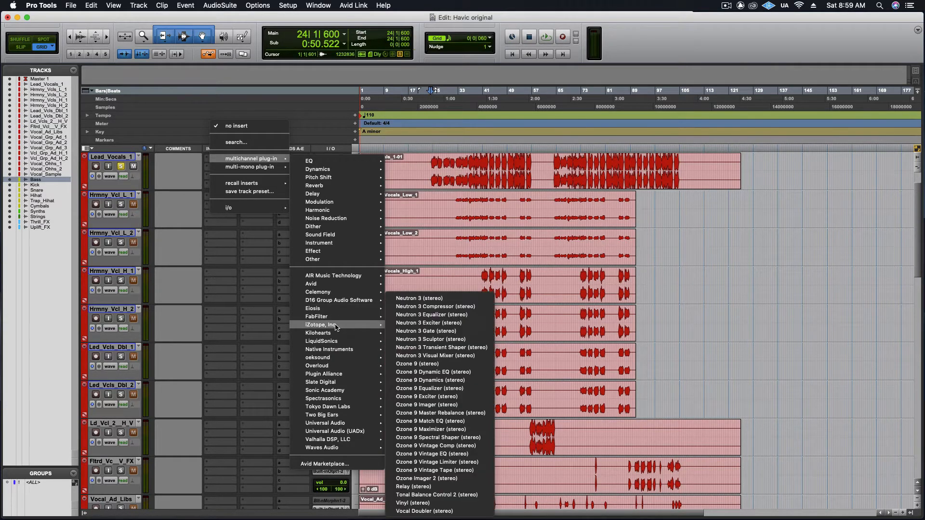
{"action": "mouse_move", "coordinate": [347, 236]}
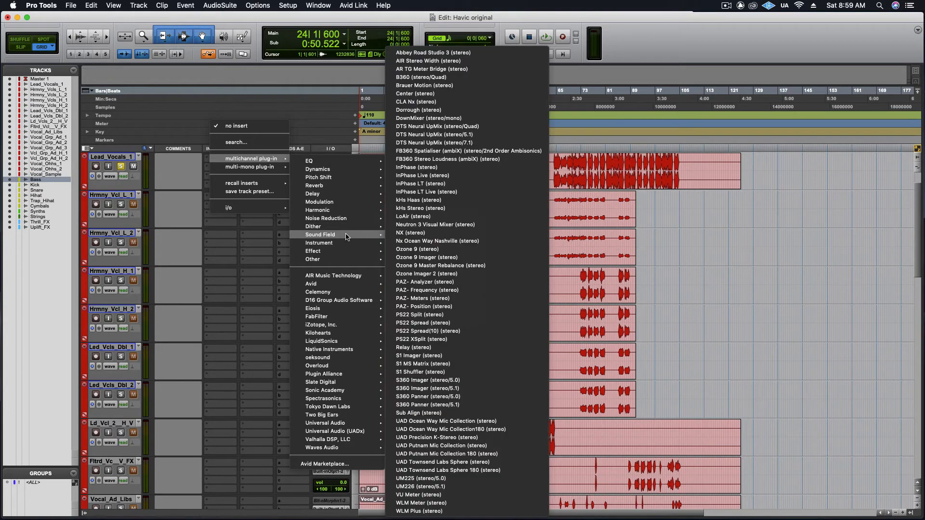
{"action": "left_click", "coordinate": [451, 276]}
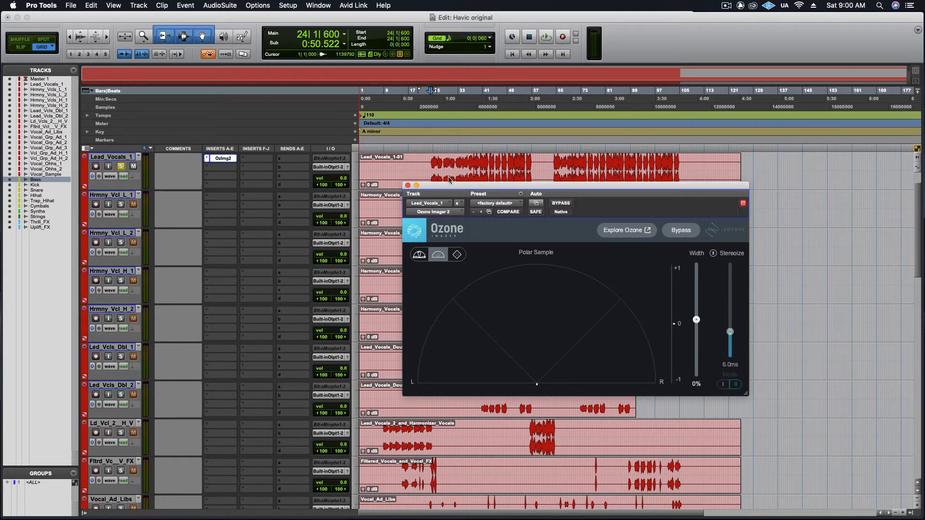
{"action": "key", "text": "space"}
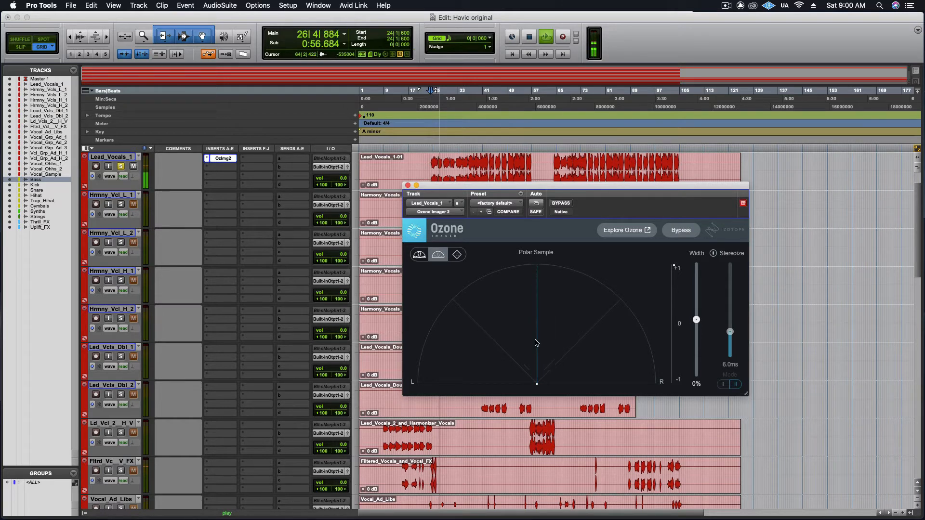
{"action": "key", "text": "space"}
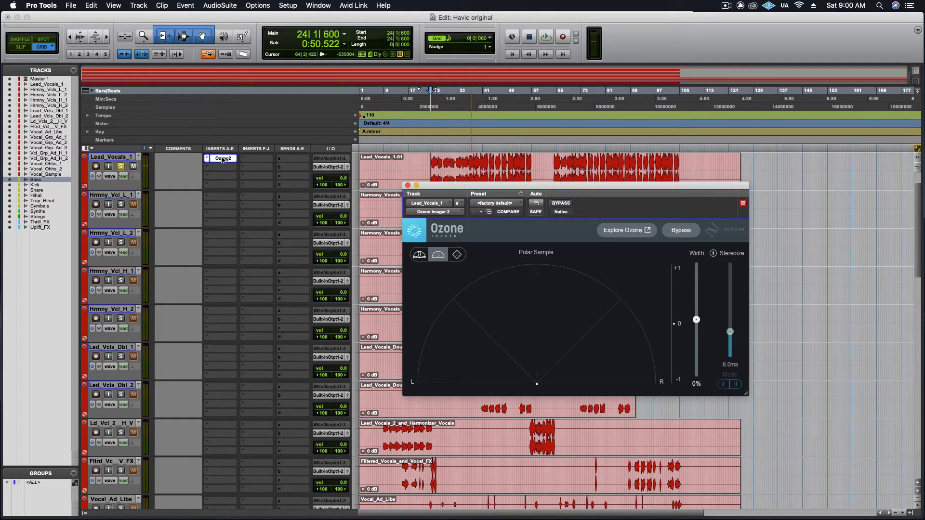
Step: Move Ozone Imager 2 to Lead_Vocals_1's second insert slot and select the lead vocal from 23|4|360 to 105|4|240
{"action": "left_click", "coordinate": [223, 167]}
{"action": "left_click_drag", "start_coordinate": [222, 168], "coordinate": [222, 168]}
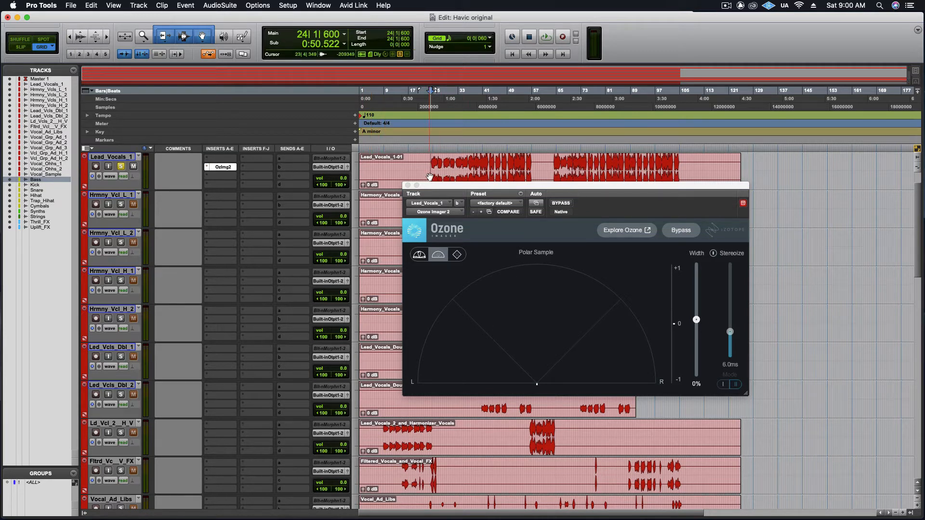
{"action": "left_click_drag", "start_coordinate": [429, 167], "coordinate": [680, 167]}
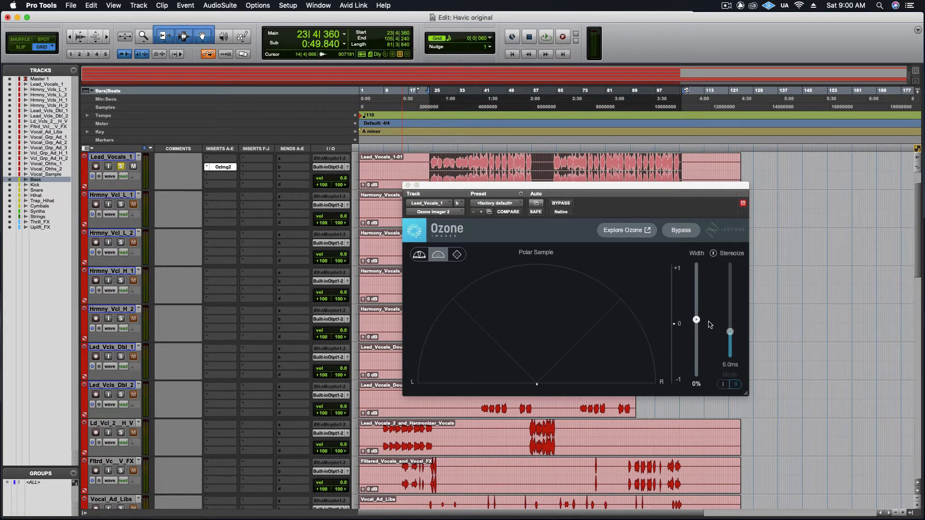
Step: Enable Stereoize in Ozone Imager 2, widen the vocal to 87% during playback, and bring the width back down to 3%
{"action": "left_click", "coordinate": [713, 253]}
{"action": "key", "text": "space"}
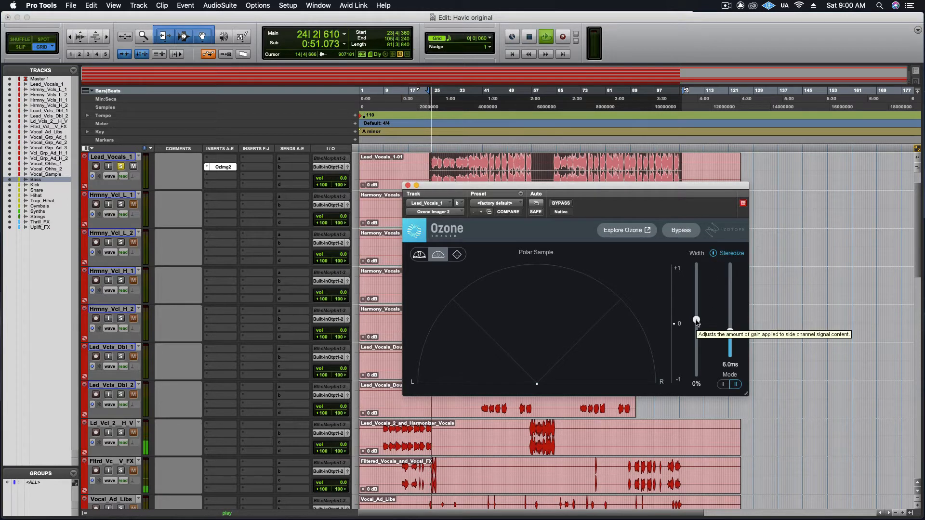
{"action": "left_click_drag", "start_coordinate": [696, 320], "coordinate": [697, 274]}
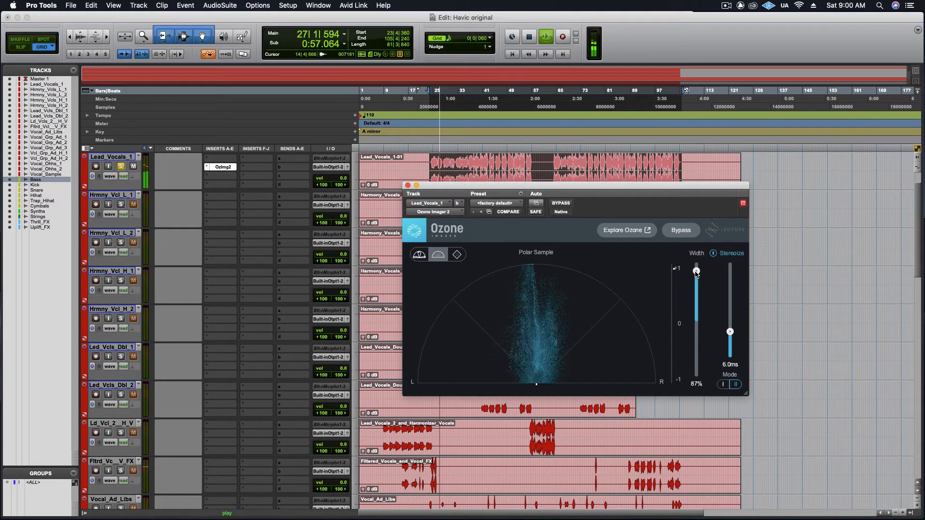
{"action": "key", "text": "space"}
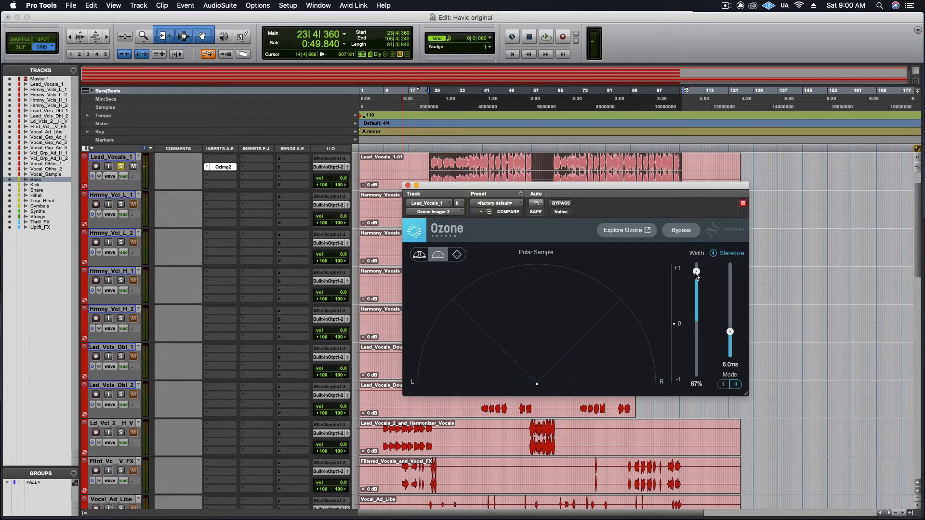
{"action": "left_click_drag", "start_coordinate": [696, 274], "coordinate": [697, 319]}
Step: Insert S1 Imager (stereo) in Lead_Vocals_1's first insert slot and arrange its window beside the Ozone Imager 2 window
{"action": "left_click", "coordinate": [221, 160]}
{"action": "mouse_move", "coordinate": [310, 163]}
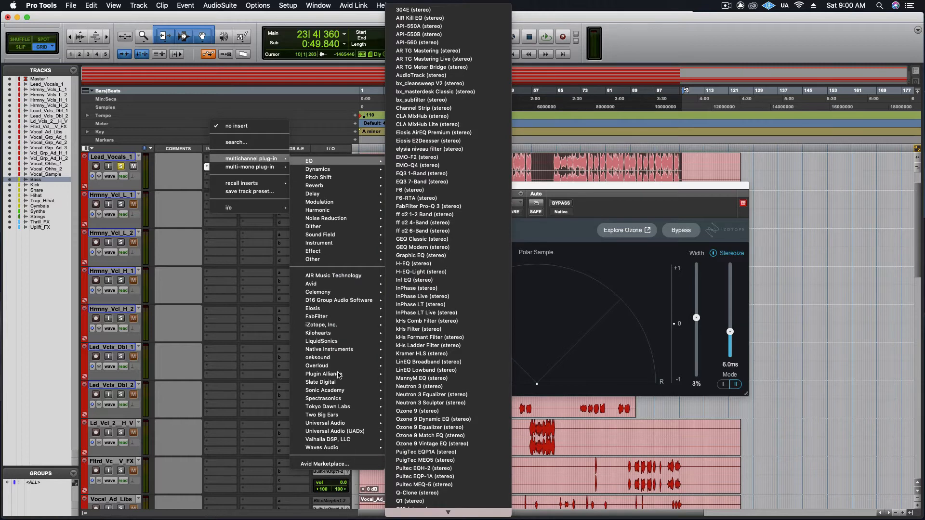
{"action": "mouse_move", "coordinate": [341, 238]}
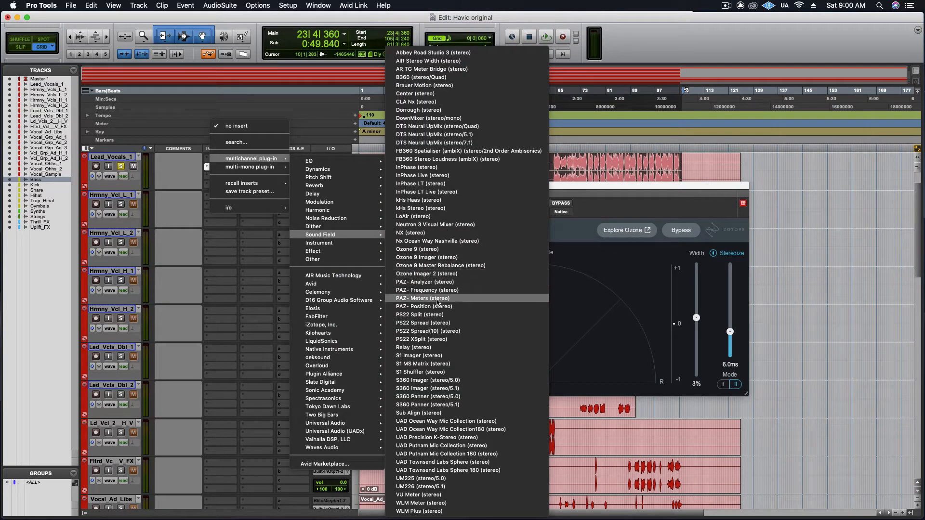
{"action": "left_click", "coordinate": [437, 355]}
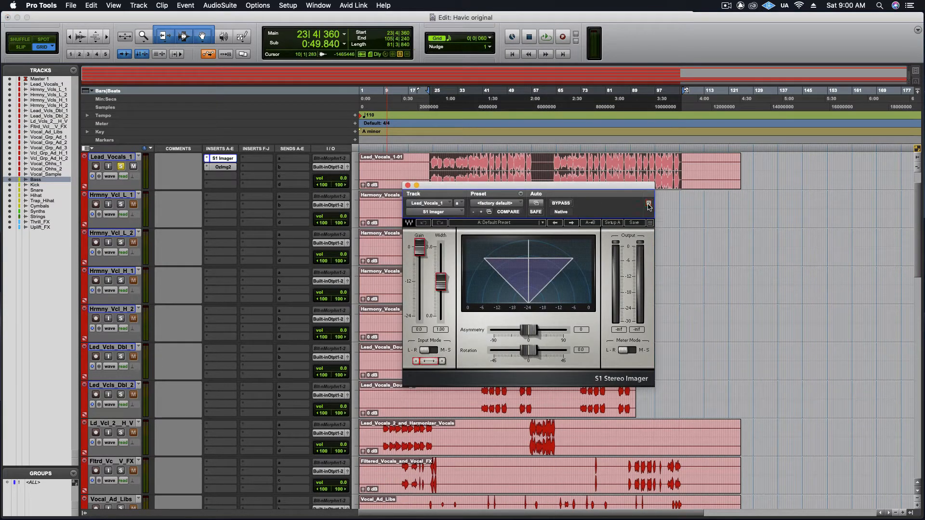
{"action": "left_click", "coordinate": [222, 167]}
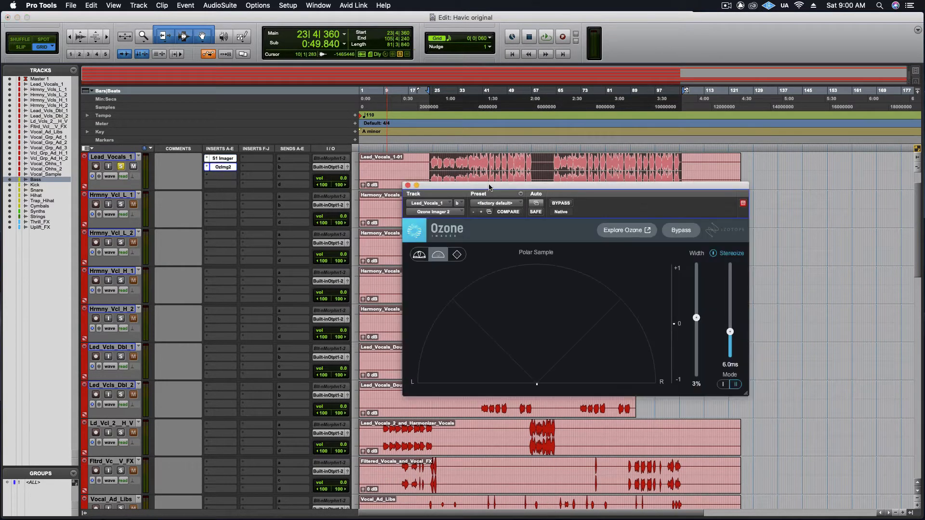
{"action": "left_click_drag", "start_coordinate": [490, 188], "coordinate": [599, 219]}
{"action": "left_click", "coordinate": [542, 188]}
{"action": "left_click_drag", "start_coordinate": [543, 188], "coordinate": [318, 200]}
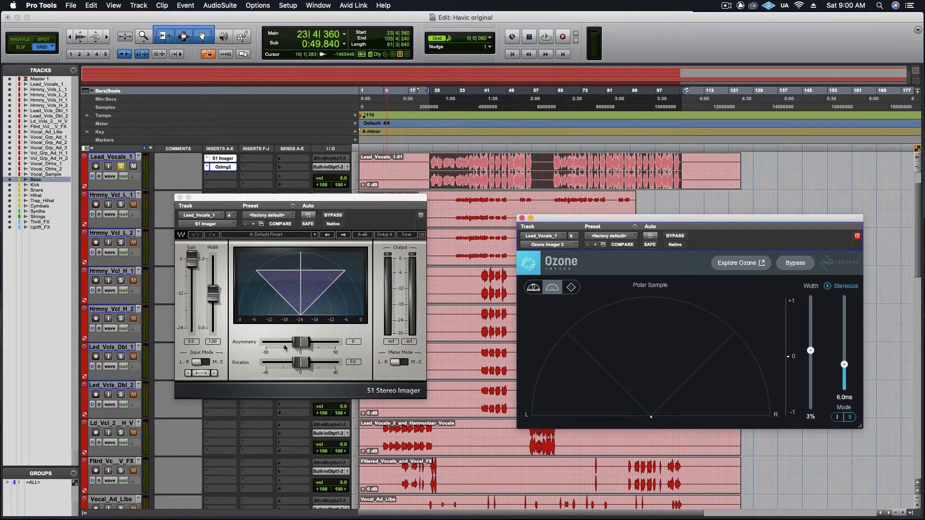
Step: Play the lead vocal while rotating its stereo image to about 33 in the S1 Stereo Imager
{"action": "left_click", "coordinate": [299, 366]}
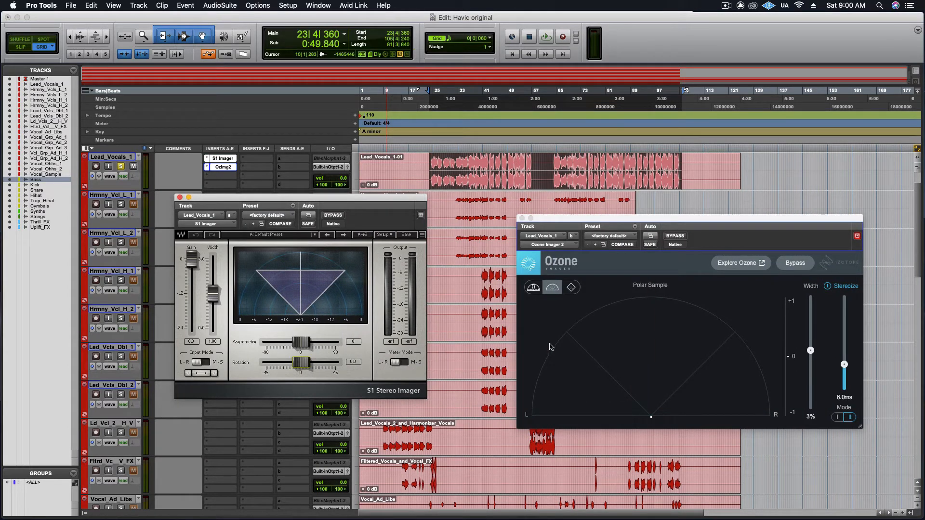
{"action": "key", "text": "space"}
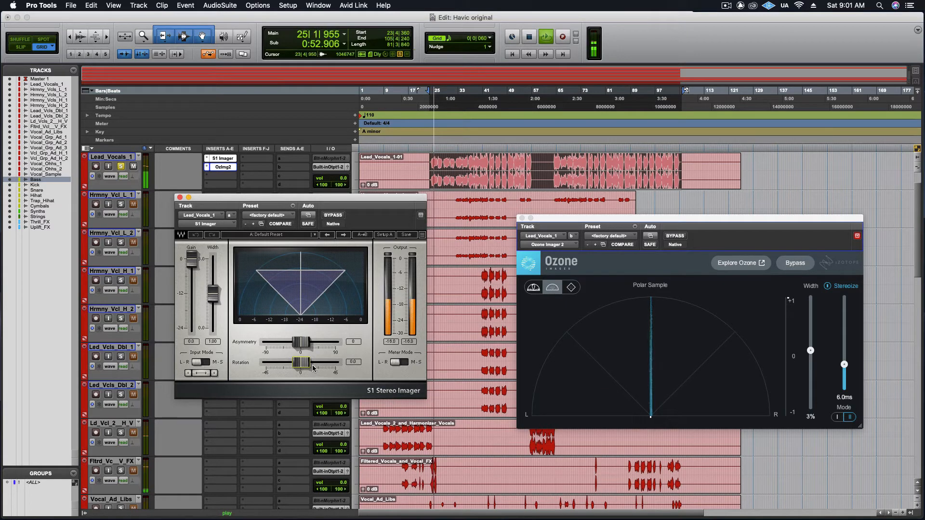
{"action": "left_click_drag", "start_coordinate": [301, 366], "coordinate": [326, 366]}
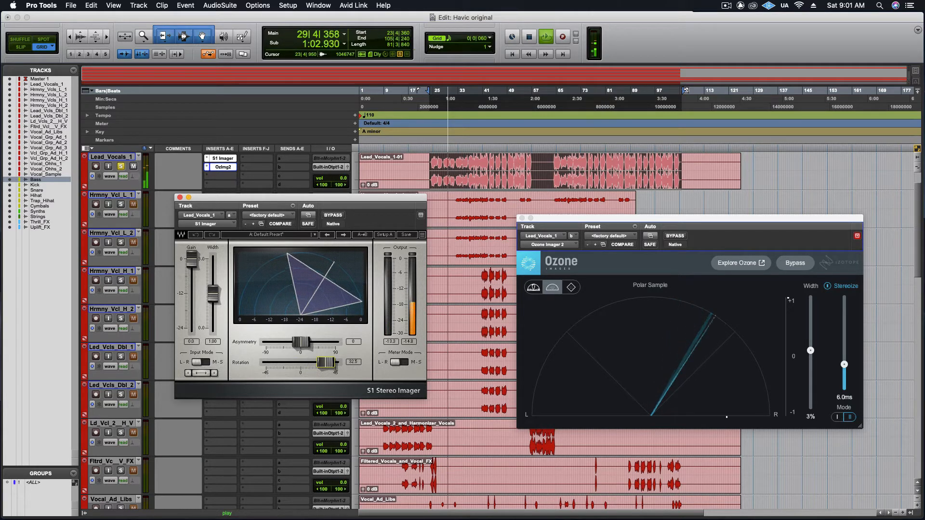
{"action": "key", "text": "space"}
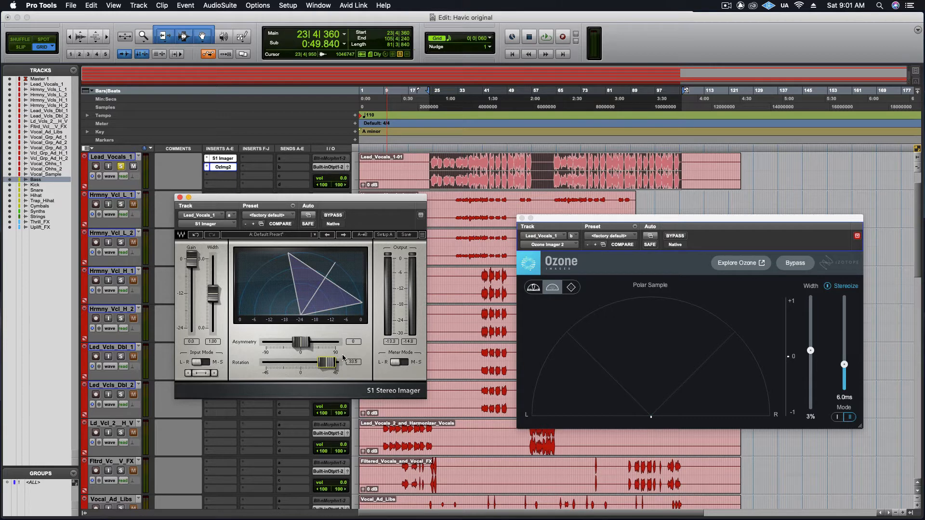
Step: Remove Ozone Imager 2 and S1 Imager from Lead_Vocals_1 and close both empty plug-in windows
{"action": "left_click", "coordinate": [206, 168]}
{"action": "left_click", "coordinate": [212, 134]}
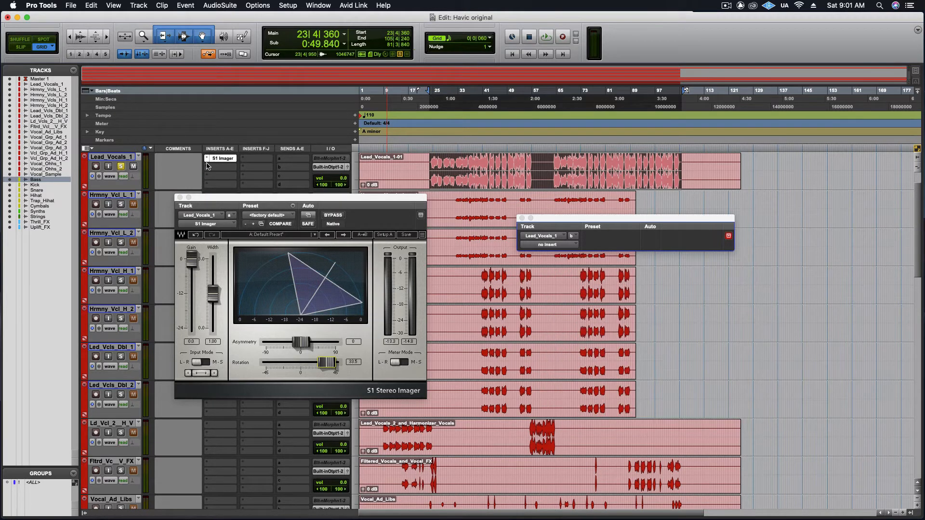
{"action": "left_click", "coordinate": [206, 160]}
{"action": "left_click", "coordinate": [215, 128]}
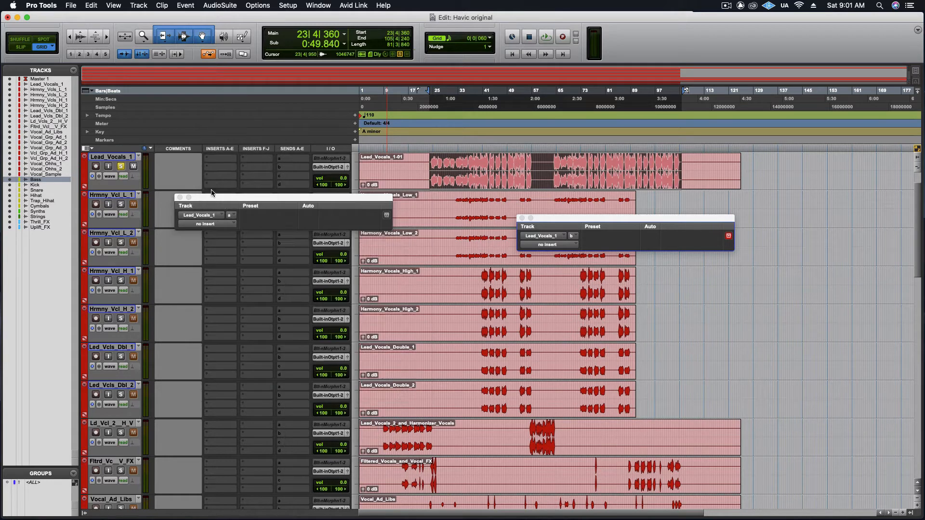
{"action": "left_click", "coordinate": [180, 197]}
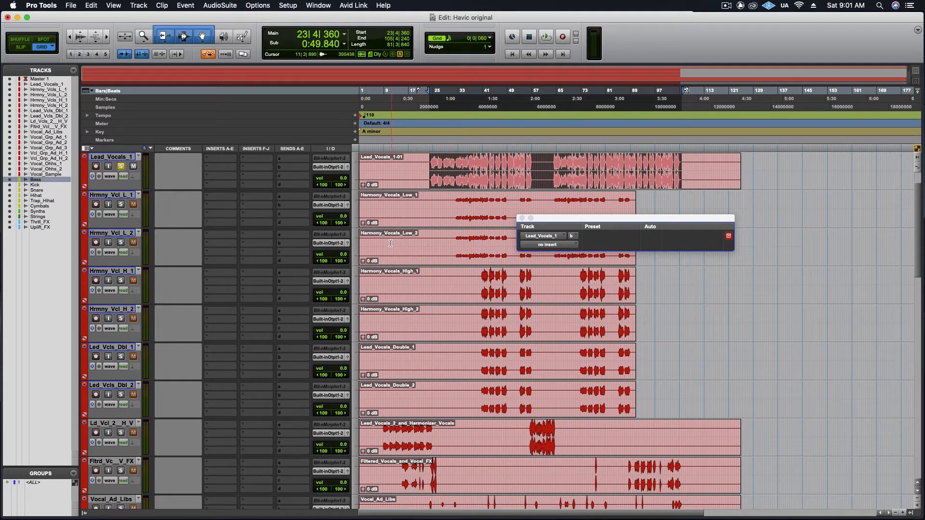
{"action": "left_click", "coordinate": [521, 217]}
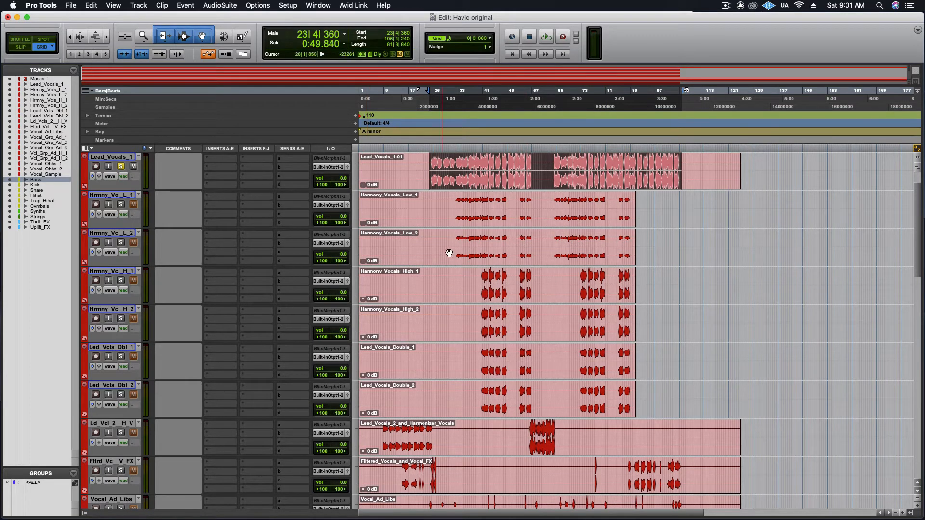
{"action": "scroll", "coordinate": [454, 257], "scroll_direction": "down", "scroll_amount": 10}
{"action": "scroll", "coordinate": [454, 257], "scroll_direction": "down", "scroll_amount": 4}
{"action": "scroll", "coordinate": [454, 257], "scroll_direction": "up", "scroll_amount": 14}
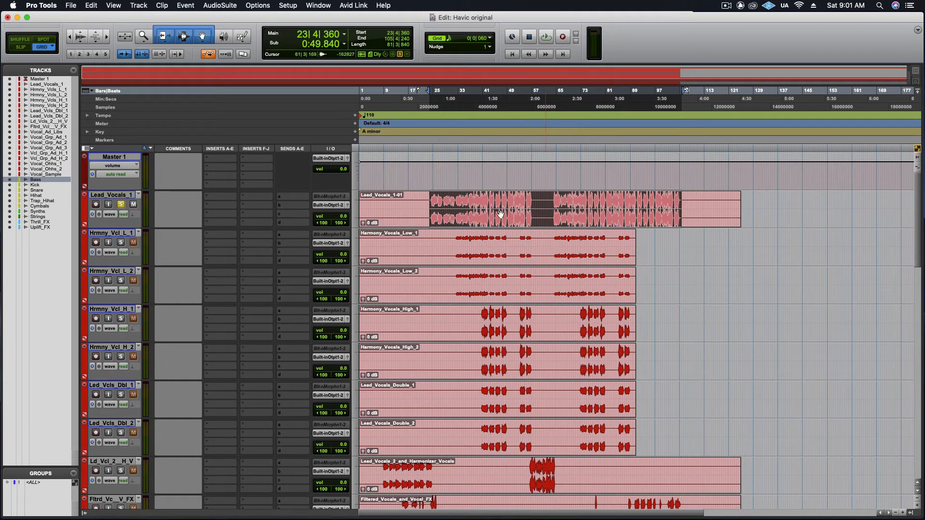
{"action": "double_click", "coordinate": [465, 221]}
{"action": "left_click", "coordinate": [113, 195]}
{"action": "right_click", "coordinate": [115, 194]}
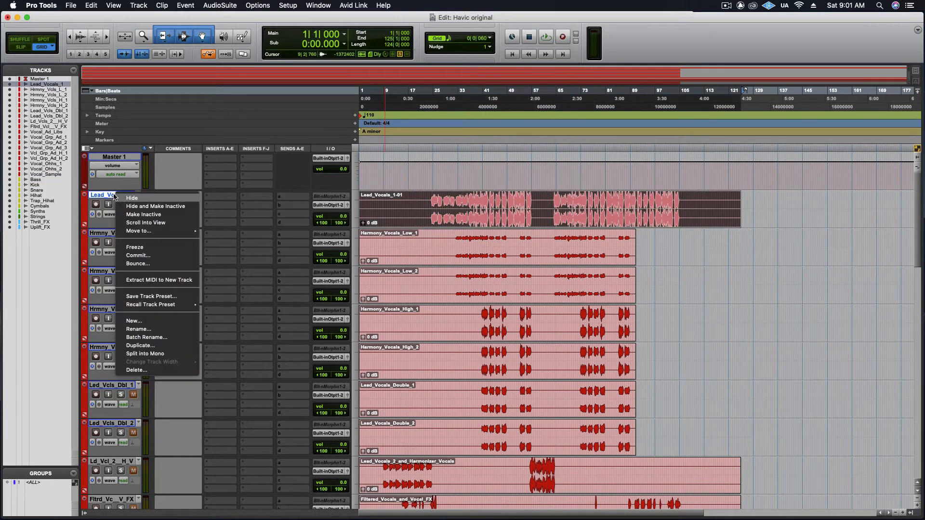
{"action": "left_click", "coordinate": [453, 150]}
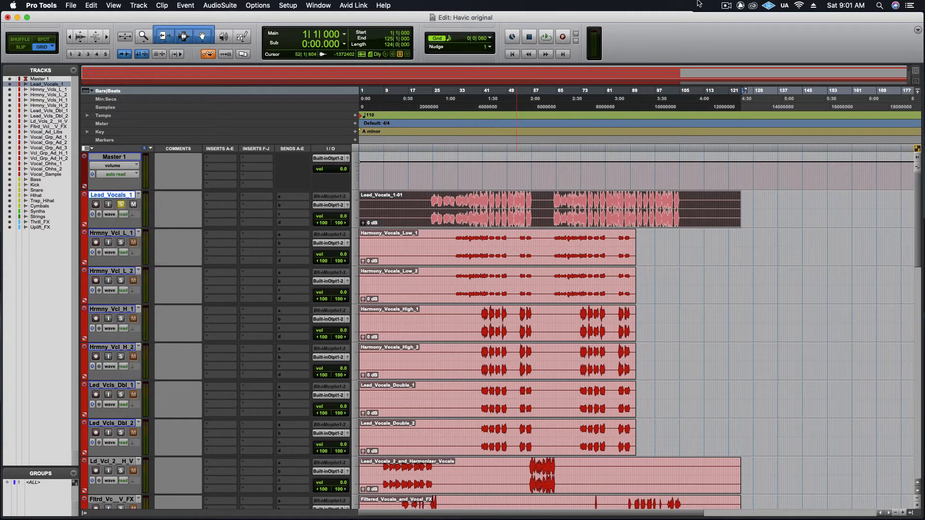
{"action": "left_click", "coordinate": [725, 8]}
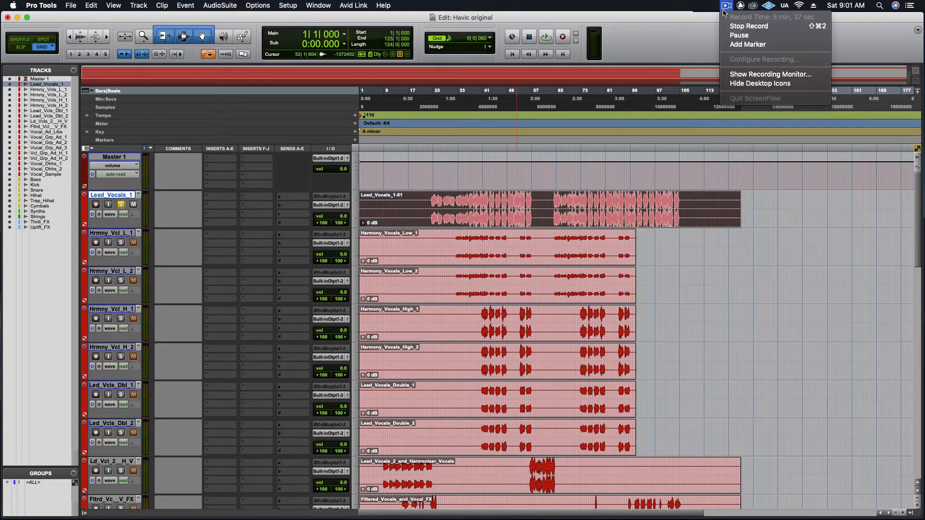
{"action": "left_click", "coordinate": [737, 38]}
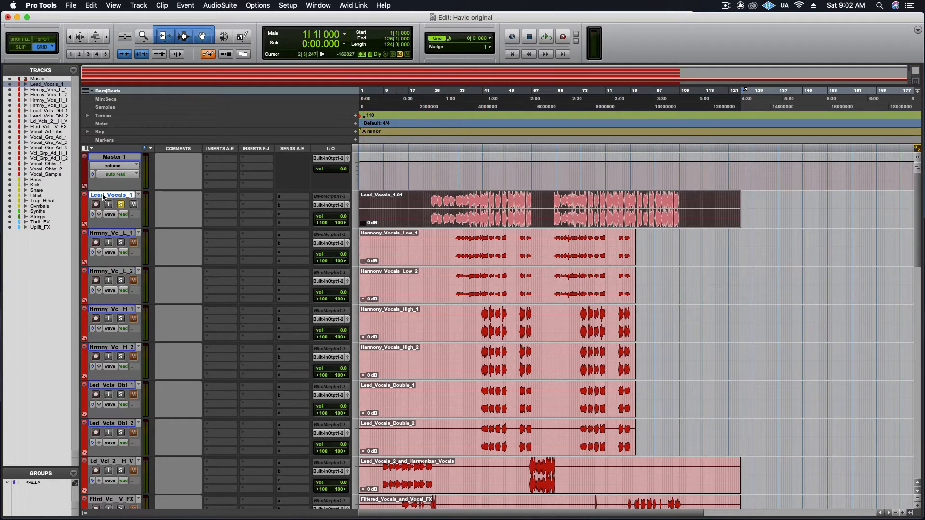
Step: Split the stereo Lead_Vocals_1 track into separate left and right mono tracks
{"action": "right_click", "coordinate": [104, 196]}
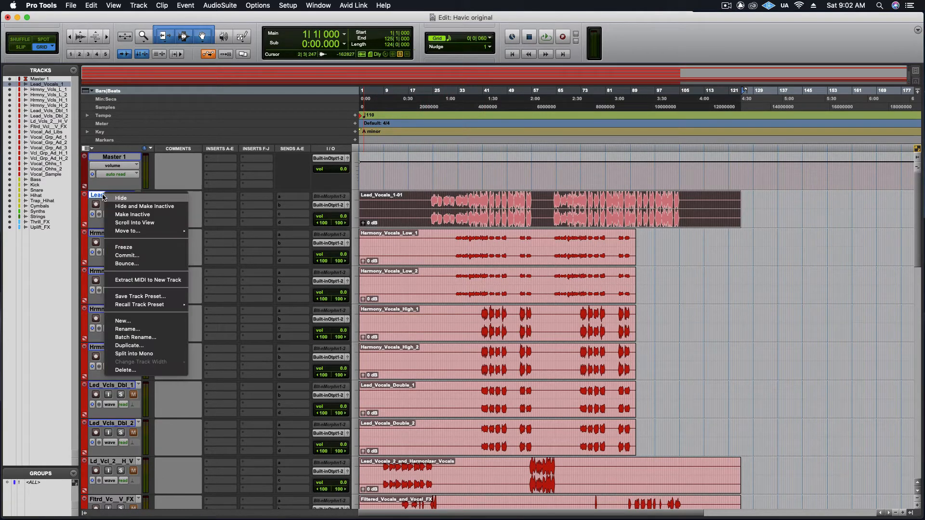
{"action": "left_click", "coordinate": [160, 356]}
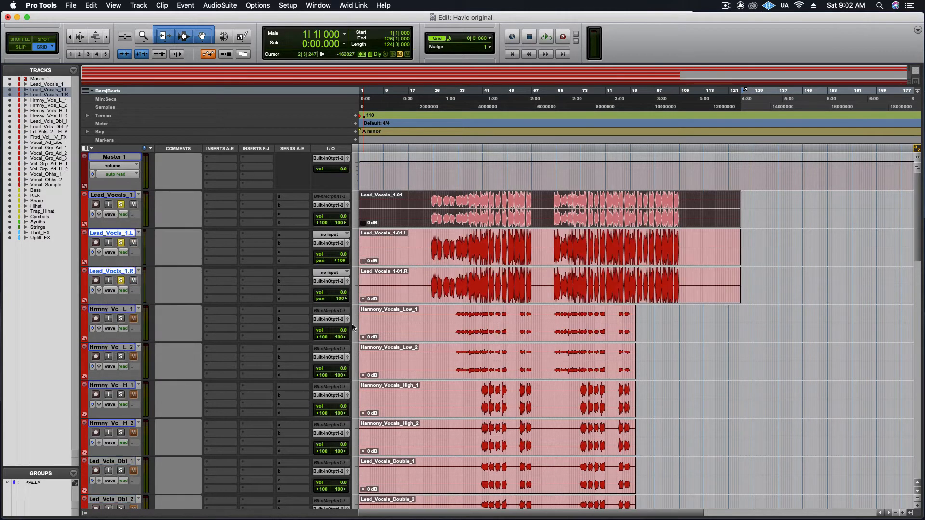
Step: Compare the split left and right mono lead vocal clips with each other and with the original stereo Lead_Vocals_1 clip
{"action": "left_click", "coordinate": [495, 283]}
{"action": "left_click", "coordinate": [492, 247]}
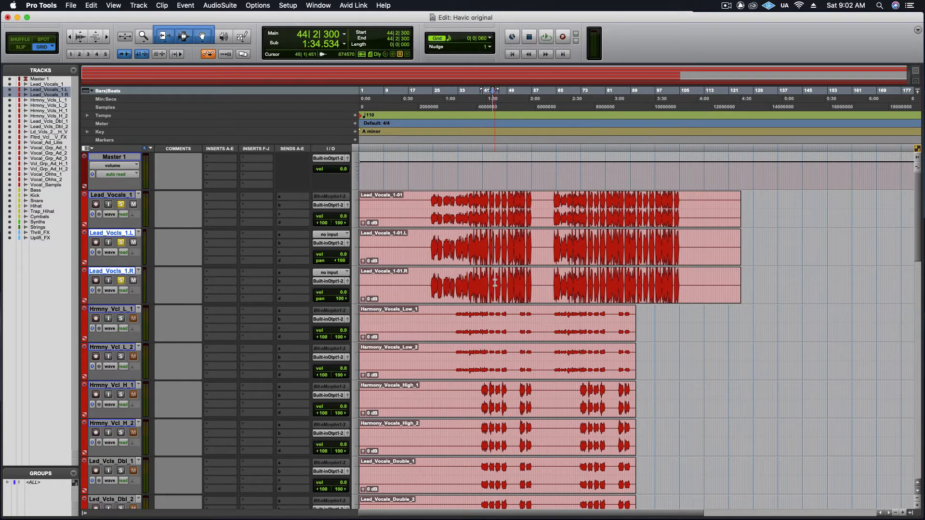
{"action": "left_click", "coordinate": [495, 277]}
{"action": "left_click", "coordinate": [507, 250]}
{"action": "left_click", "coordinate": [549, 255]}
{"action": "left_click", "coordinate": [551, 292]}
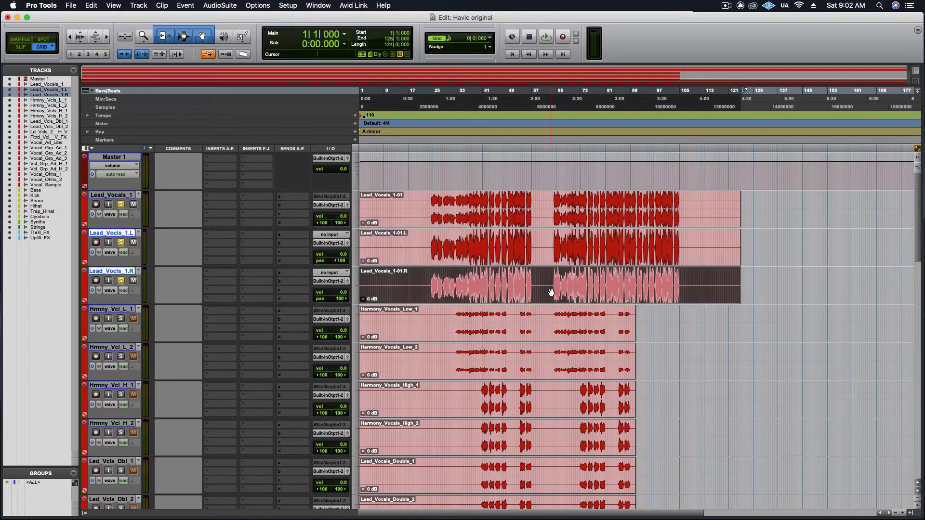
{"action": "left_click", "coordinate": [556, 247]}
{"action": "left_click", "coordinate": [580, 255]}
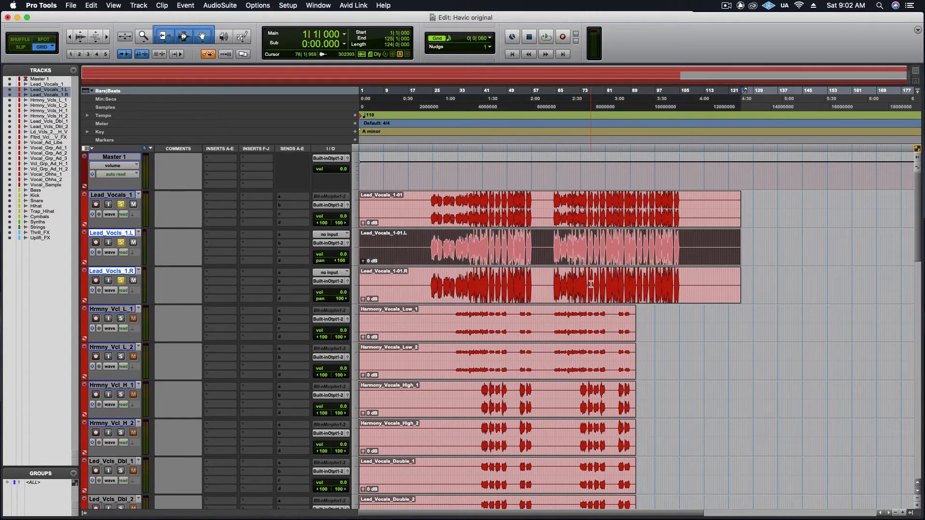
{"action": "left_click", "coordinate": [591, 294]}
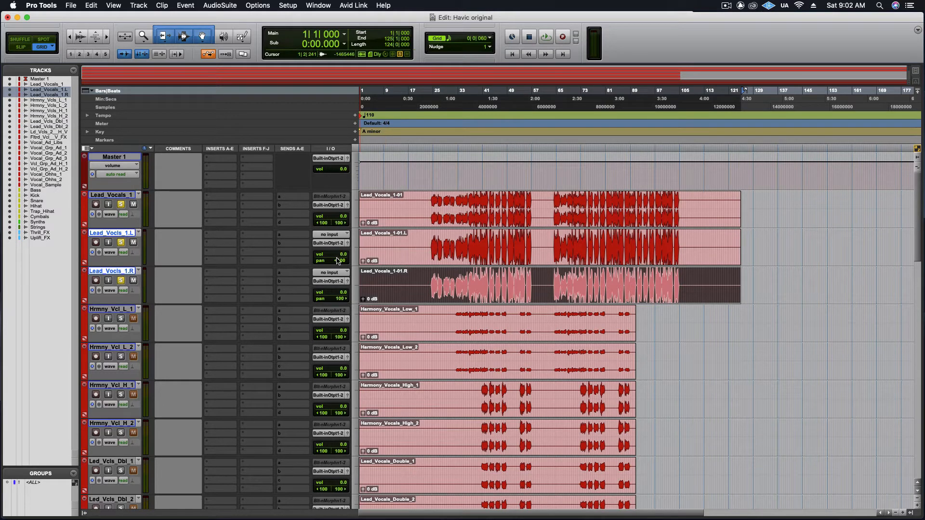
{"action": "left_click", "coordinate": [465, 220]}
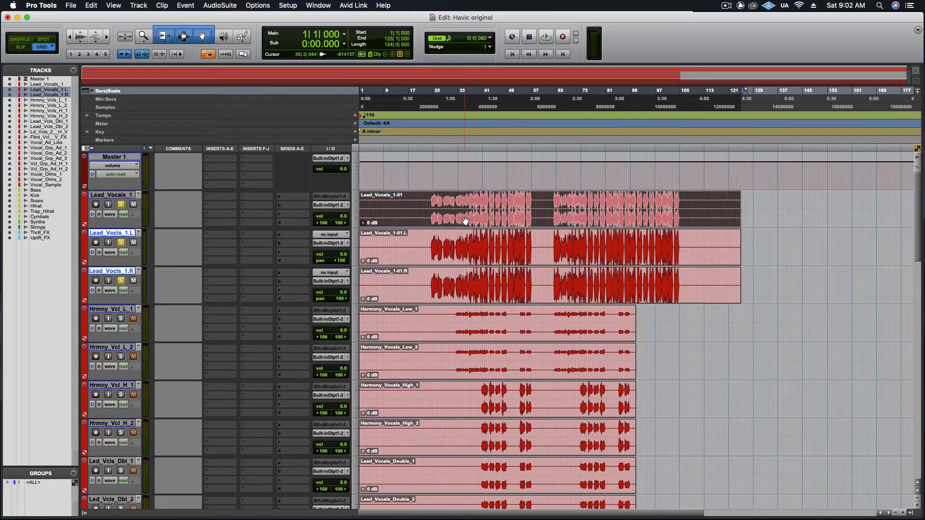
{"action": "left_click", "coordinate": [469, 250]}
{"action": "left_click", "coordinate": [478, 284]}
{"action": "left_click", "coordinate": [483, 252]}
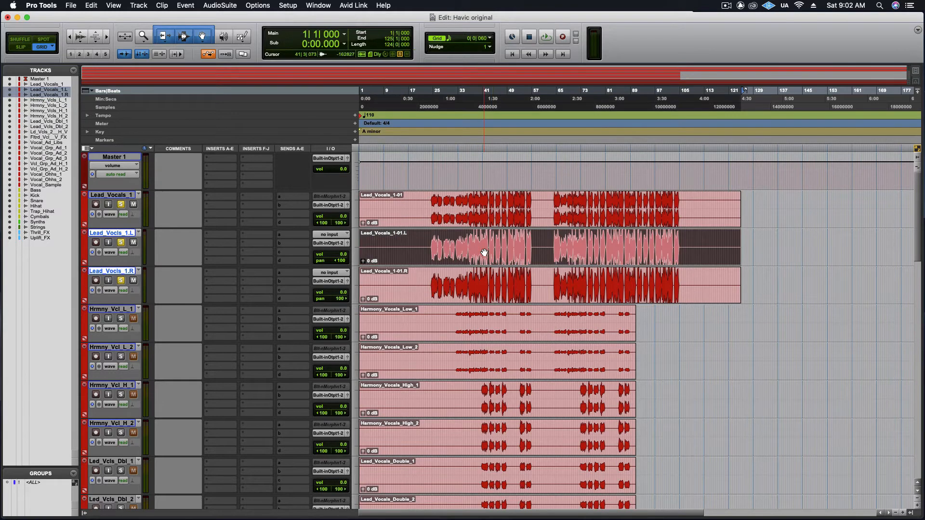
{"action": "left_click", "coordinate": [492, 284]}
{"action": "left_click", "coordinate": [495, 296]}
{"action": "left_click", "coordinate": [503, 258]}
{"action": "left_click", "coordinate": [507, 292]}
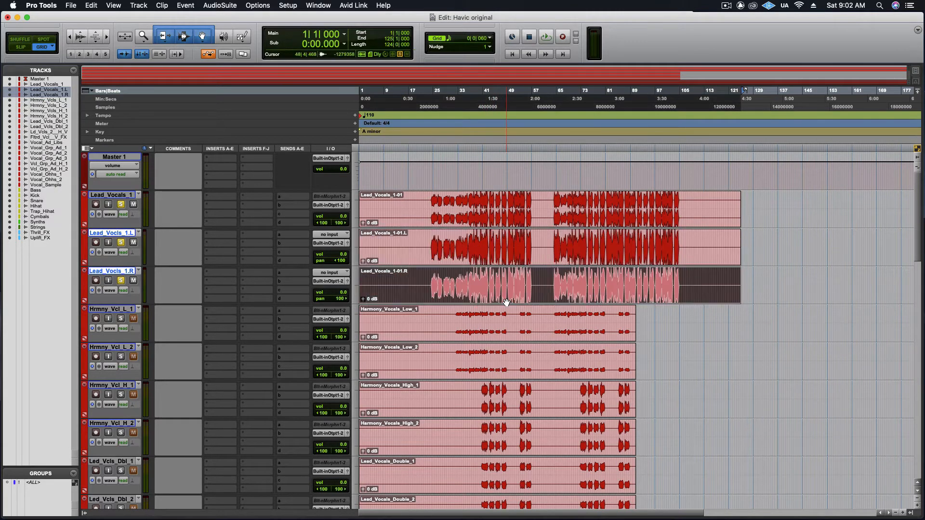
{"action": "left_click", "coordinate": [526, 223]}
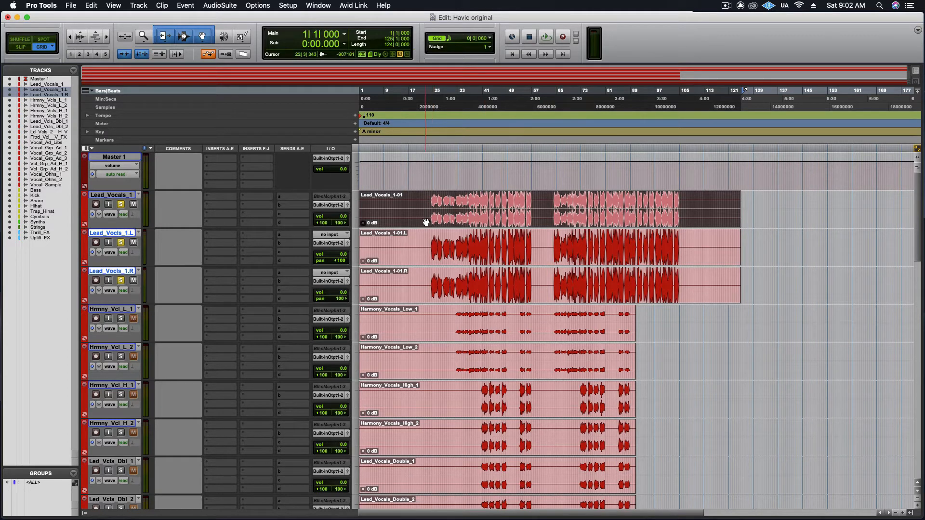
Step: Make the original stereo Lead_Vocals_1 track and the split Lead_Vocls_1.L track inactive
{"action": "left_click", "coordinate": [120, 196]}
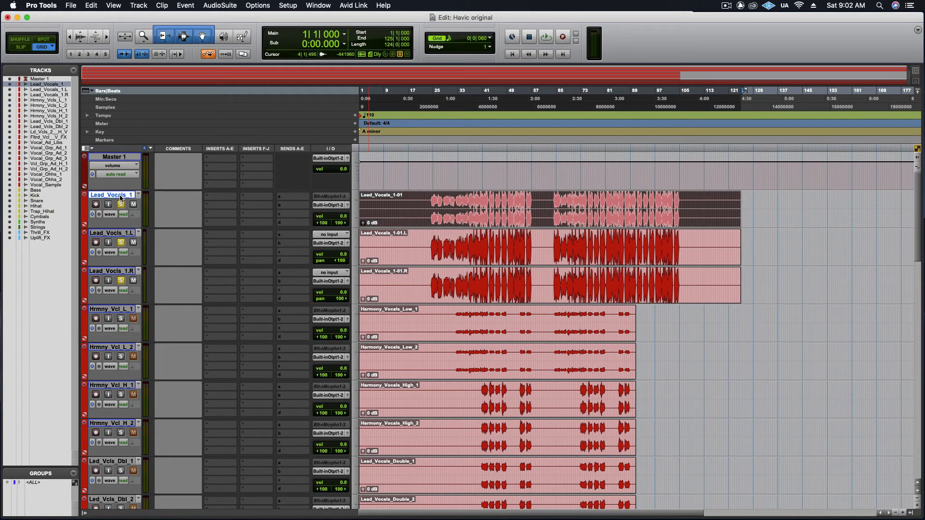
{"action": "left_click", "coordinate": [119, 237], "text": "shift"}
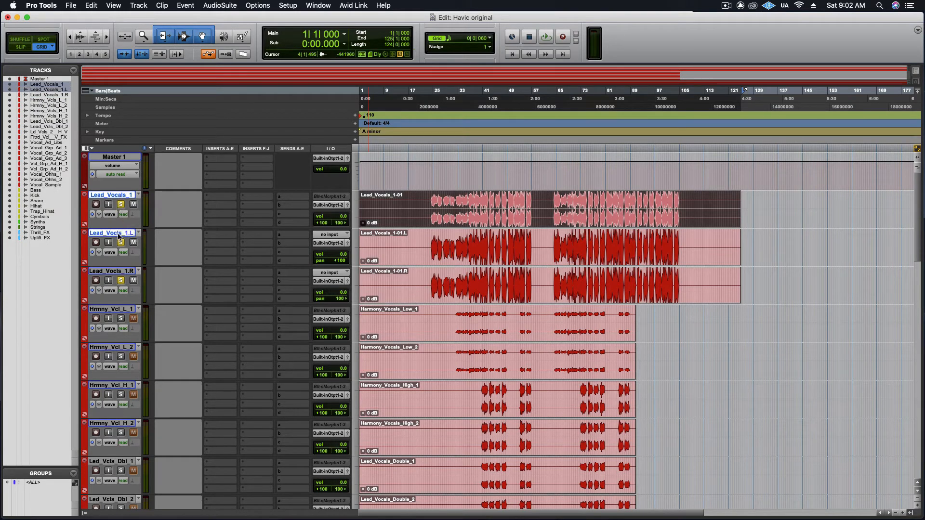
{"action": "right_click", "coordinate": [119, 236]}
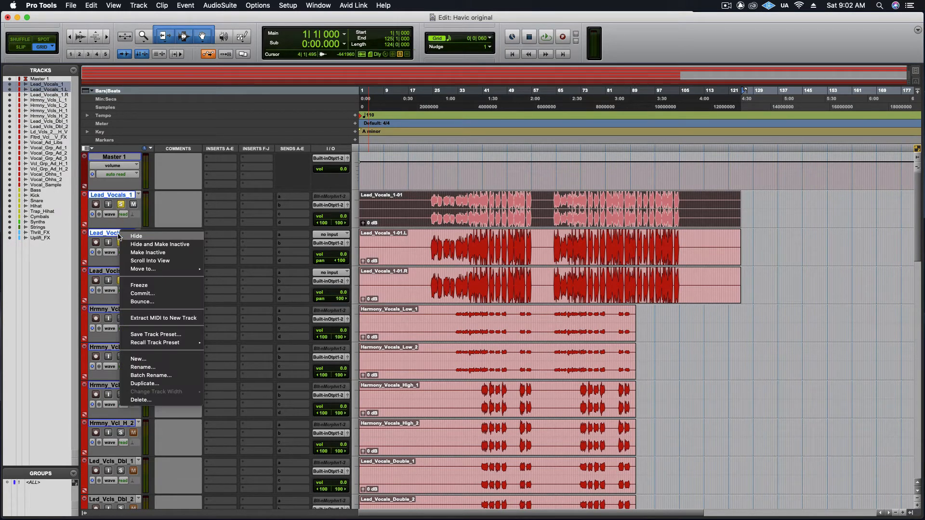
{"action": "left_click", "coordinate": [174, 253]}
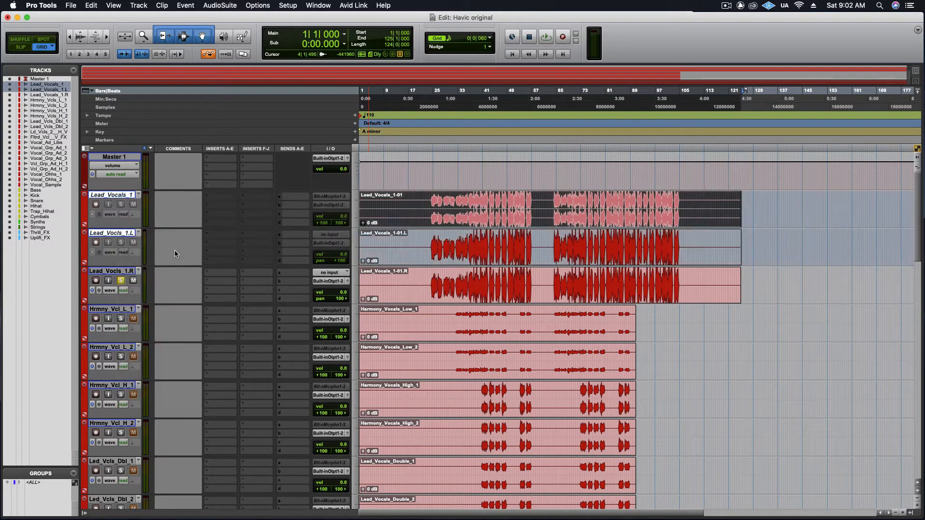
{"action": "right_click", "coordinate": [113, 197]}
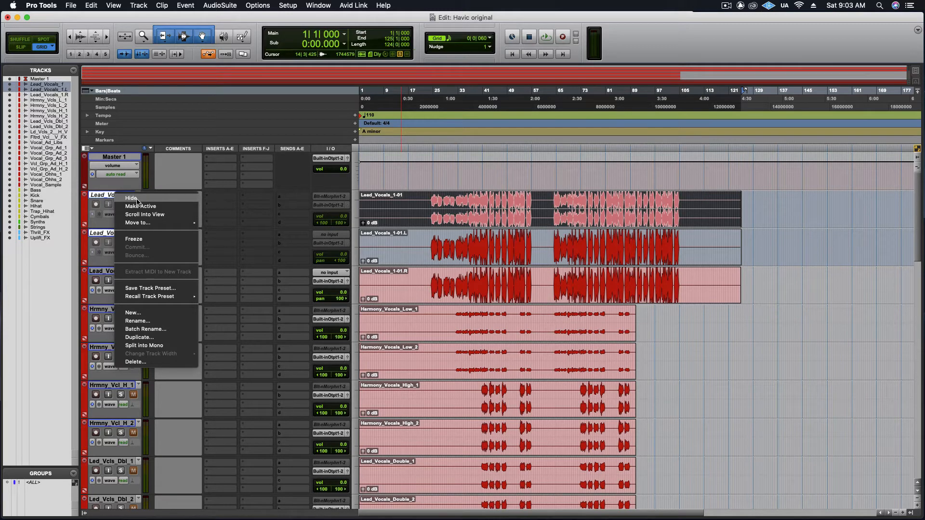
{"action": "left_click", "coordinate": [397, 296]}
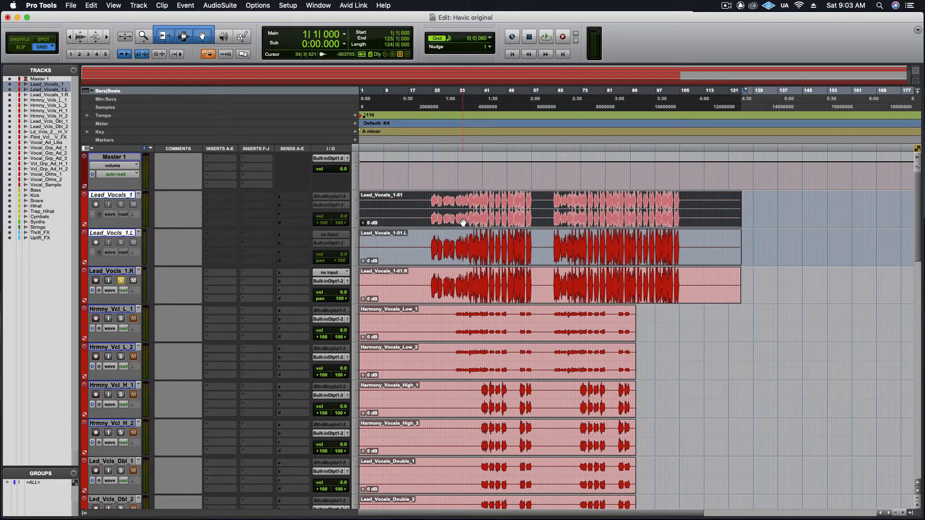
Step: Center the pan of Lead_Vocls_1.R at 0 and play the track from where the vocal begins, around bar 24
{"action": "left_click", "coordinate": [464, 292]}
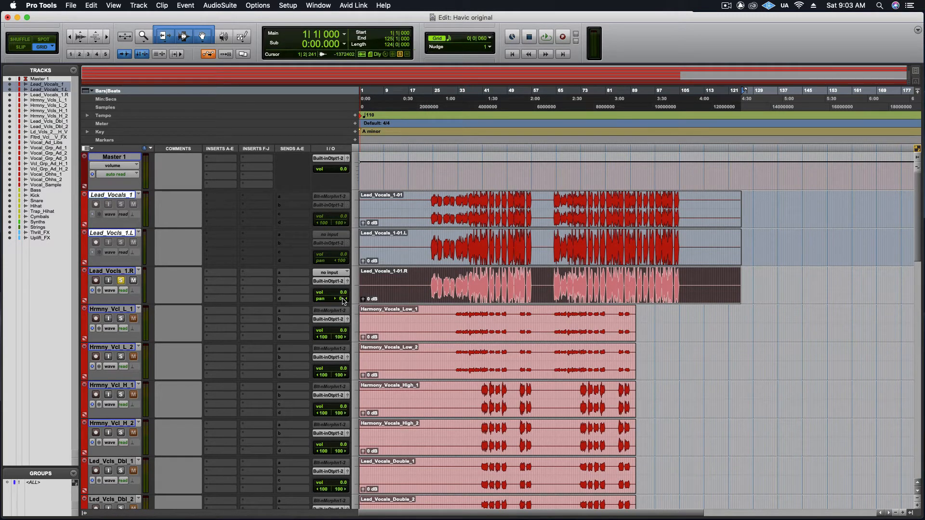
{"action": "left_click", "coordinate": [429, 285]}
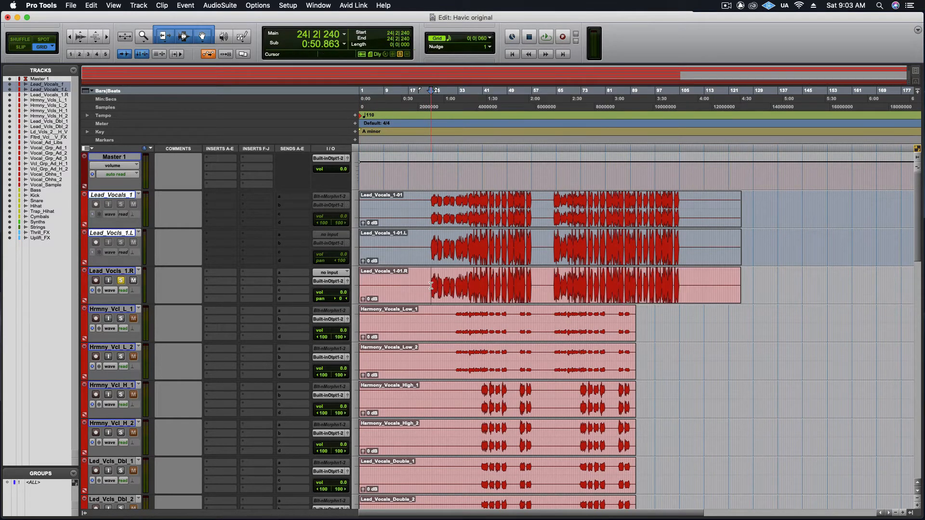
{"action": "key", "text": "space"}
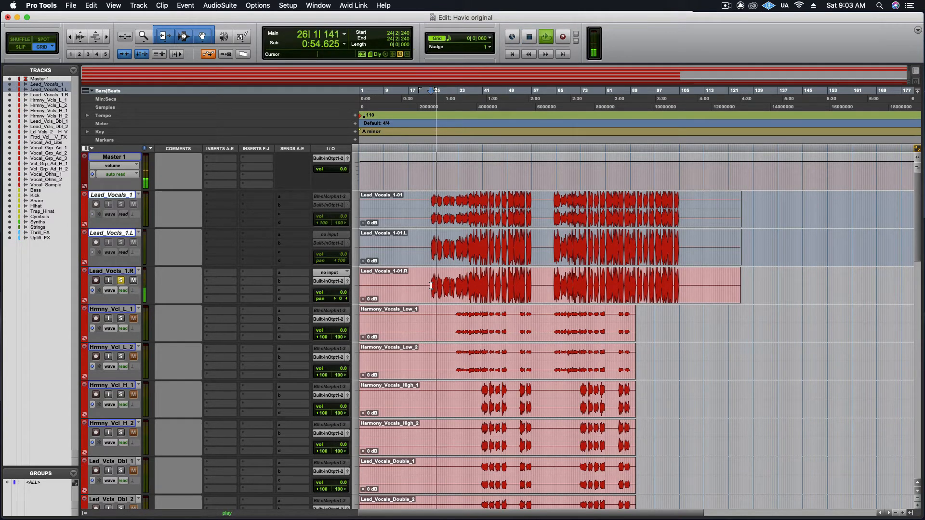
{"action": "key", "text": "space"}
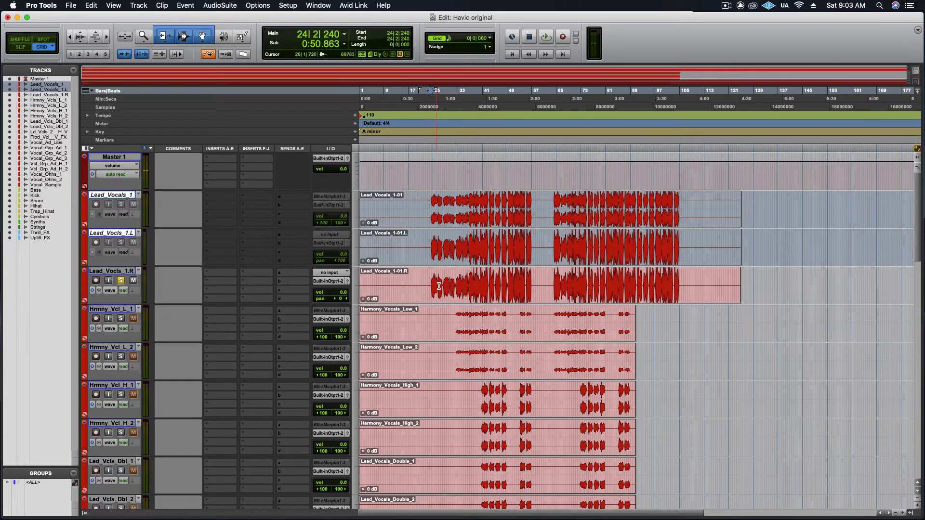
Step: Try narrowing the left and right pan of the stereo Hrmny_Vcl_L_2 track, and reset both sides to their defaults
{"action": "left_click", "coordinate": [500, 334]}
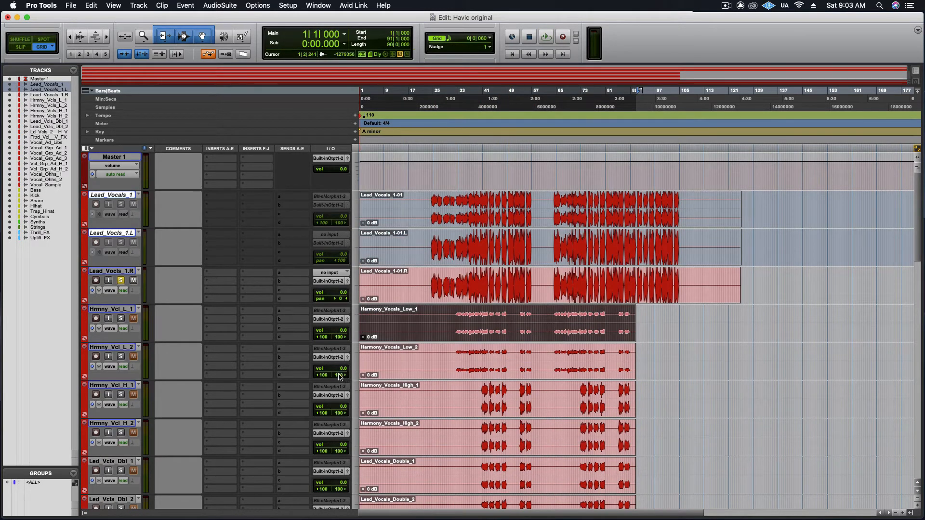
{"action": "left_click_drag", "start_coordinate": [339, 376], "coordinate": [331, 376]}
{"action": "left_click_drag", "start_coordinate": [318, 375], "coordinate": [323, 376]}
{"action": "left_click", "coordinate": [322, 376], "text": "alt"}
{"action": "left_click", "coordinate": [339, 375], "text": "alt"}
{"action": "left_click_drag", "start_coordinate": [340, 302], "coordinate": [341, 301]}
Step: Look through the session's remaining stereo vocal and instrument tracks
{"action": "scroll", "coordinate": [649, 338], "scroll_direction": "down", "scroll_amount": 5}
{"action": "scroll", "coordinate": [649, 339], "scroll_direction": "up", "scroll_amount": 5}
{"action": "scroll", "coordinate": [460, 282], "scroll_direction": "down", "scroll_amount": 12}
{"action": "scroll", "coordinate": [460, 282], "scroll_direction": "down", "scroll_amount": 6}
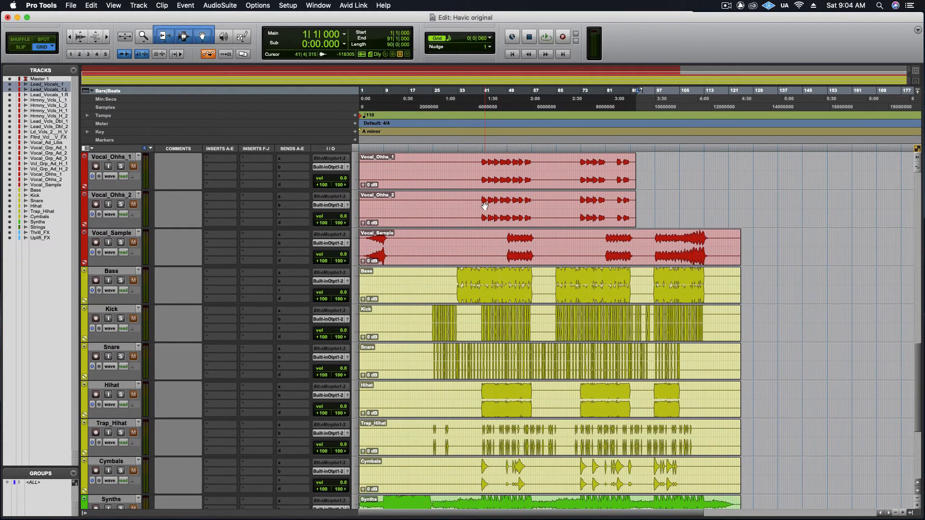
{"action": "scroll", "coordinate": [481, 202], "scroll_direction": "up", "scroll_amount": 6}
{"action": "scroll", "coordinate": [460, 228], "scroll_direction": "down", "scroll_amount": 8}
{"action": "scroll", "coordinate": [460, 228], "scroll_direction": "up", "scroll_amount": 6}
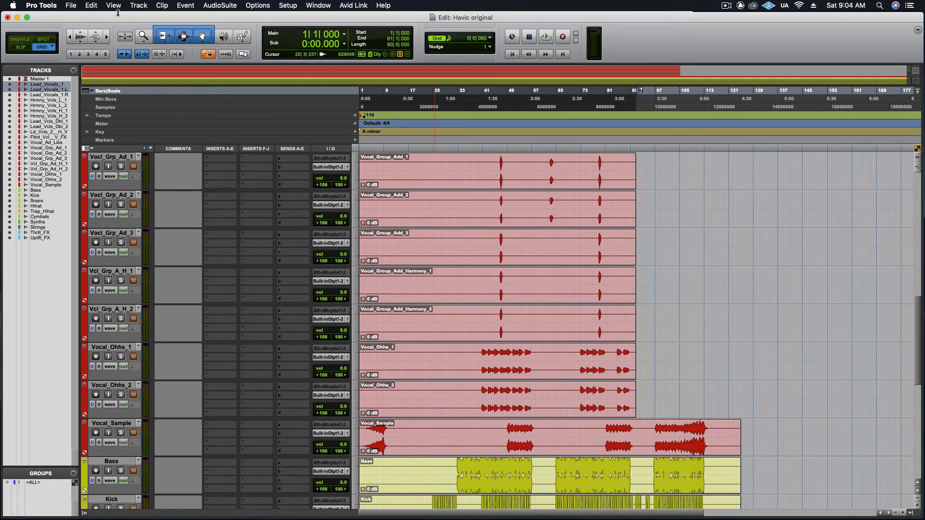
Step: Open the recent session Havic original jaden, saving the changes to Havic original
{"action": "left_click", "coordinate": [71, 6]}
{"action": "mouse_move", "coordinate": [163, 44]}
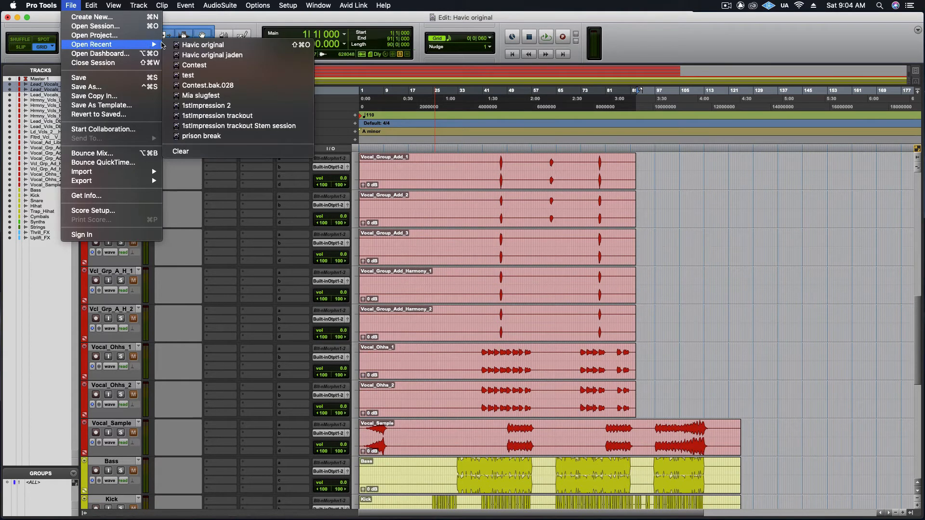
{"action": "left_click", "coordinate": [212, 55]}
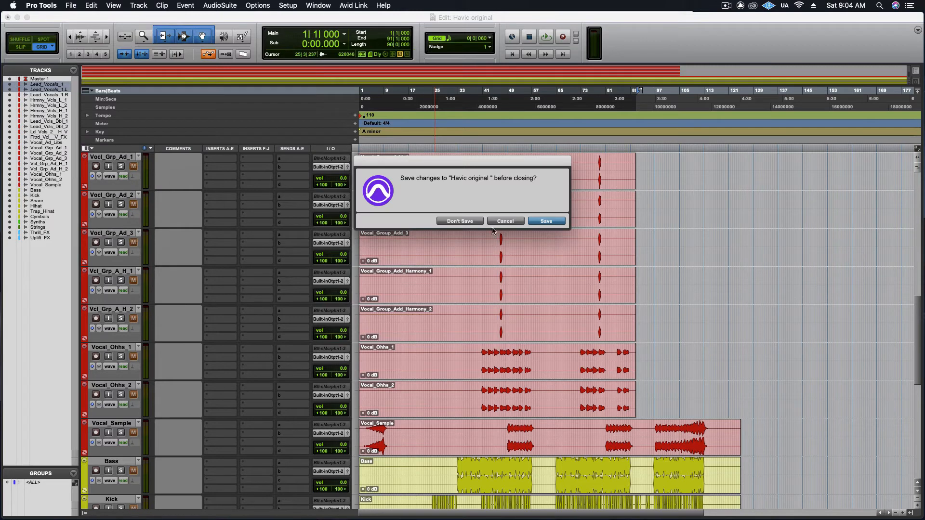
{"action": "left_click", "coordinate": [530, 220]}
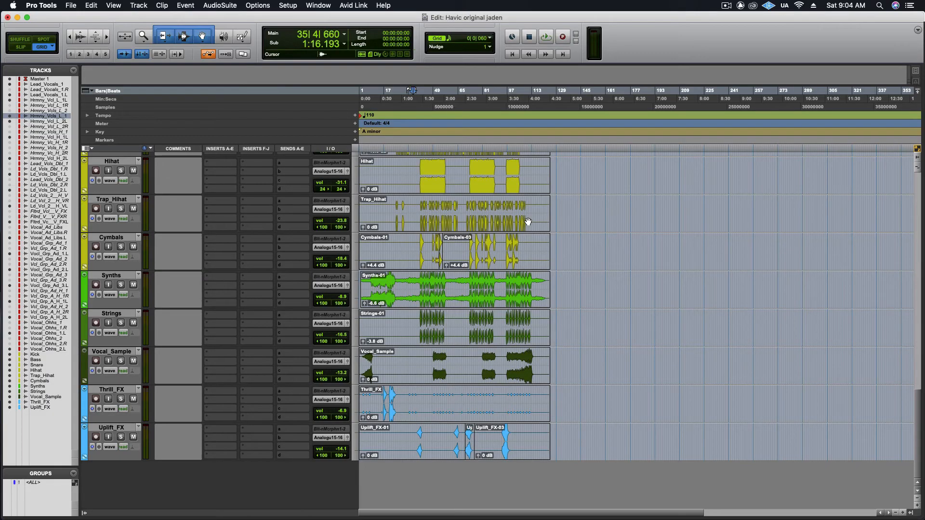
{"action": "left_click", "coordinate": [528, 221]}
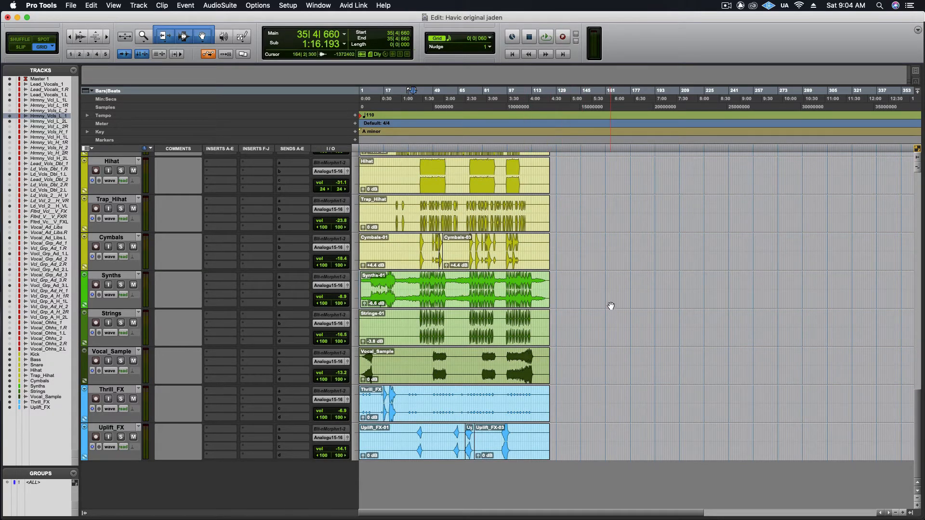
Step: Move the inactive Hrmny_Vcl_L_1 track directly below Lead_Vocals_1, above Lead_Vocls_1.L
{"action": "scroll", "coordinate": [573, 294], "scroll_direction": "up", "scroll_amount": 20}
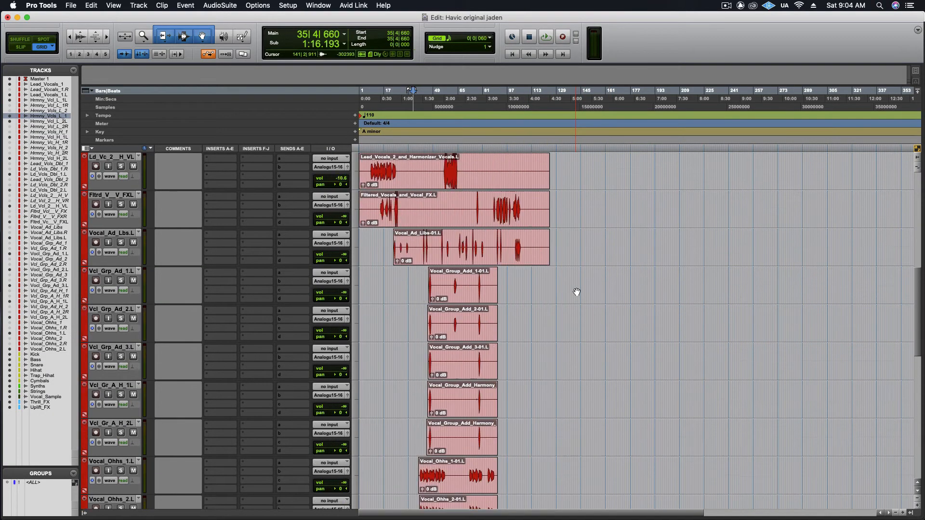
{"action": "scroll", "coordinate": [577, 292], "scroll_direction": "up", "scroll_amount": 5}
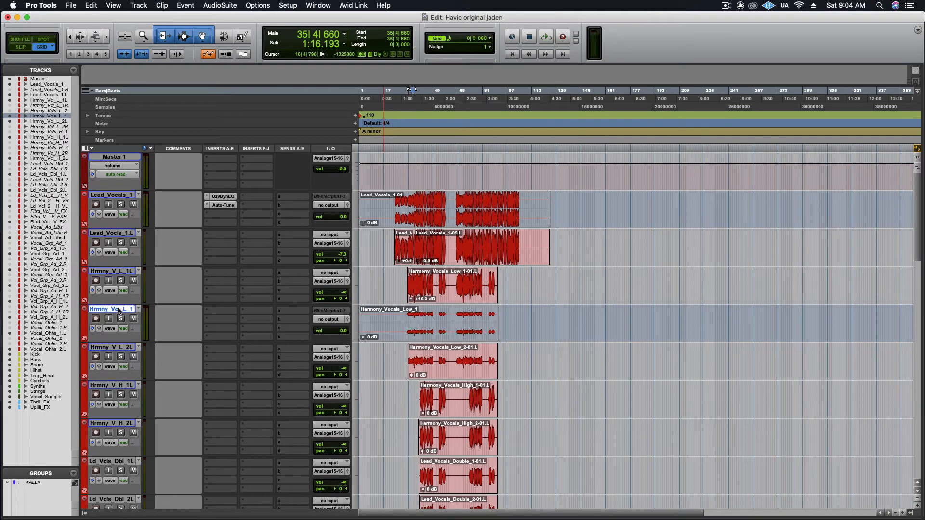
{"action": "left_click_drag", "start_coordinate": [119, 310], "coordinate": [121, 236]}
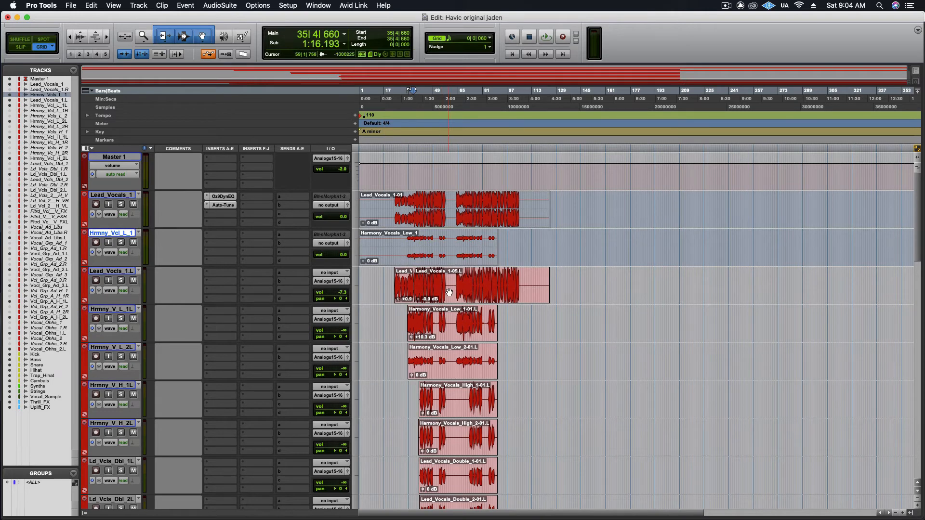
{"action": "scroll", "coordinate": [450, 293], "scroll_direction": "down", "scroll_amount": 3}
{"action": "scroll", "coordinate": [449, 294], "scroll_direction": "down", "scroll_amount": 6}
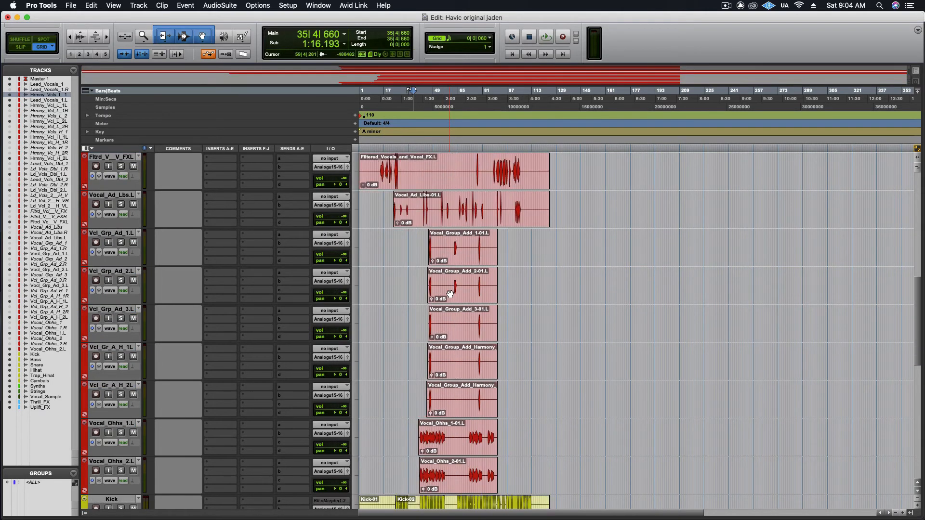
Step: Hide the inactive stereo tracks Lead_Vocals_1 and Hrmny_Vcl_L_1 from the edit view
{"action": "scroll", "coordinate": [450, 294], "scroll_direction": "up", "scroll_amount": 5}
{"action": "scroll", "coordinate": [449, 294], "scroll_direction": "up", "scroll_amount": 3}
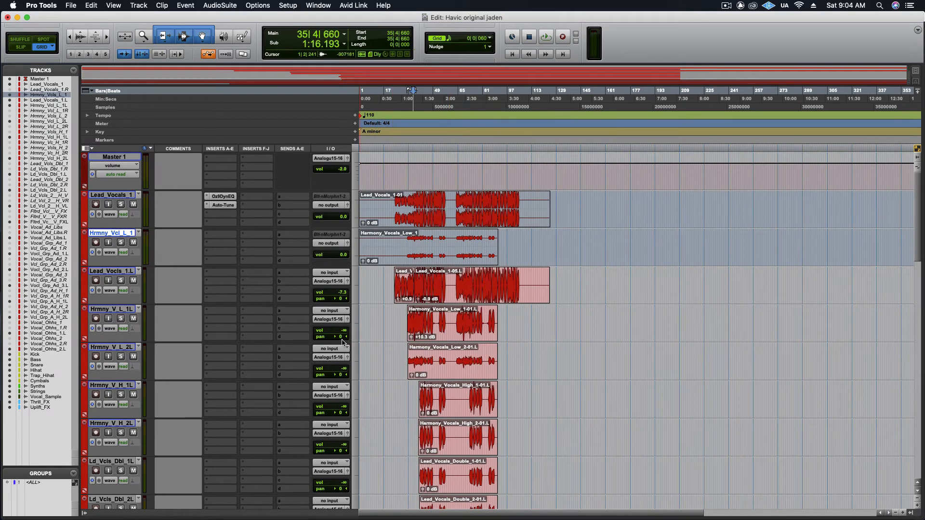
{"action": "left_click", "coordinate": [120, 200], "text": "shift"}
{"action": "right_click", "coordinate": [121, 195]}
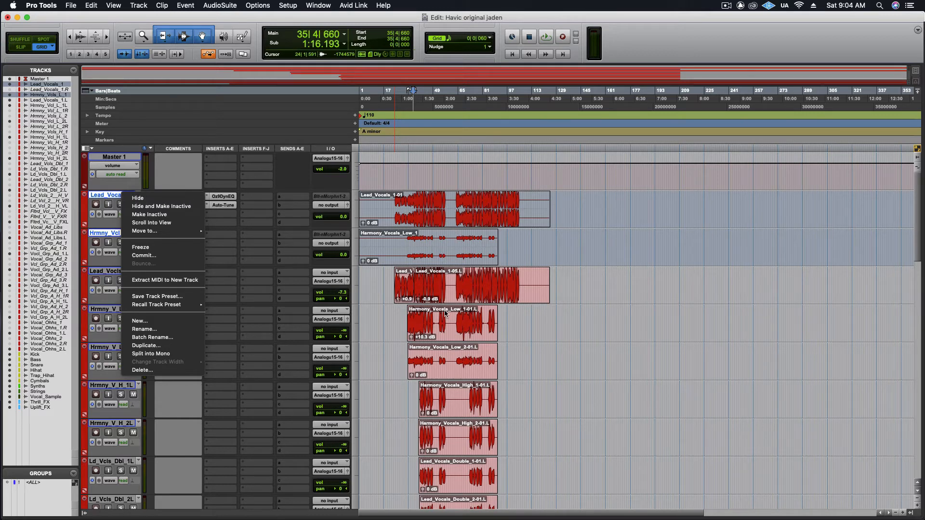
{"action": "left_click", "coordinate": [161, 198]}
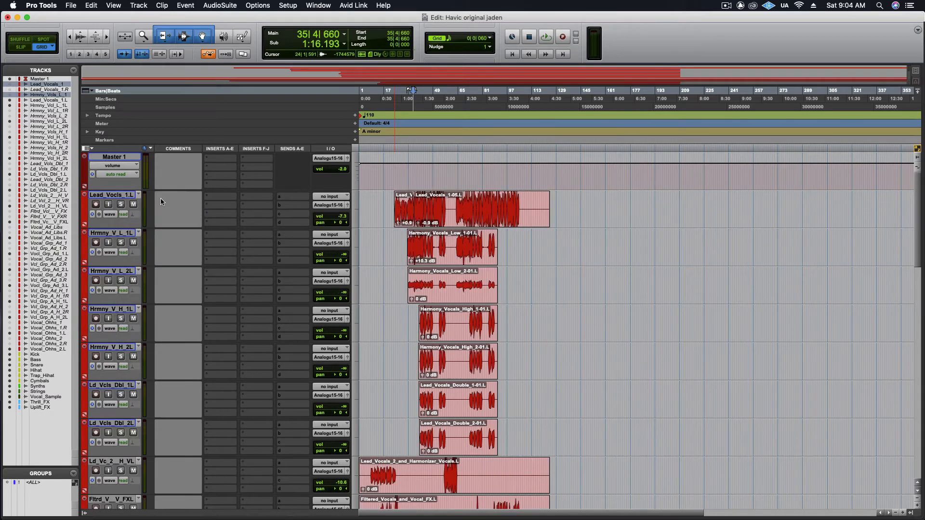
Step: Inspect the mono lead and low harmony vocal clips, and look through the tracks below them
{"action": "left_click", "coordinate": [504, 223]}
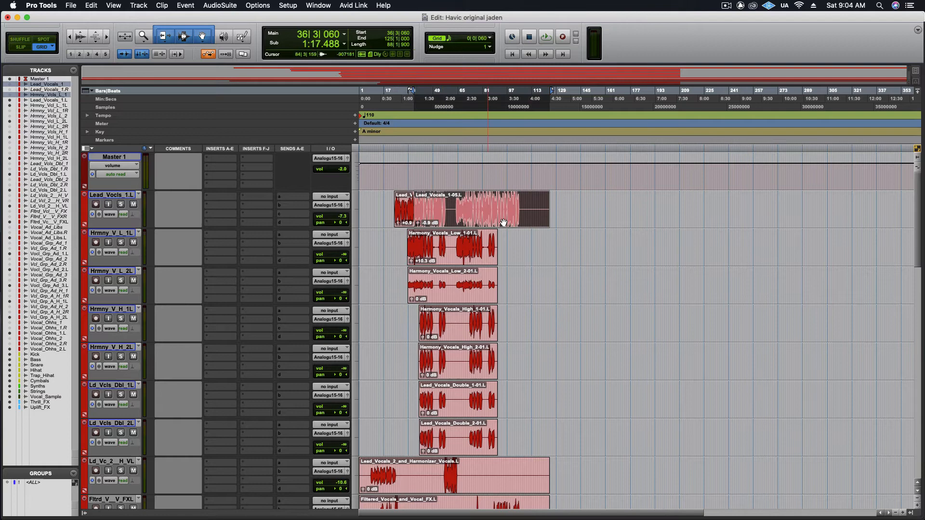
{"action": "left_click", "coordinate": [456, 262]}
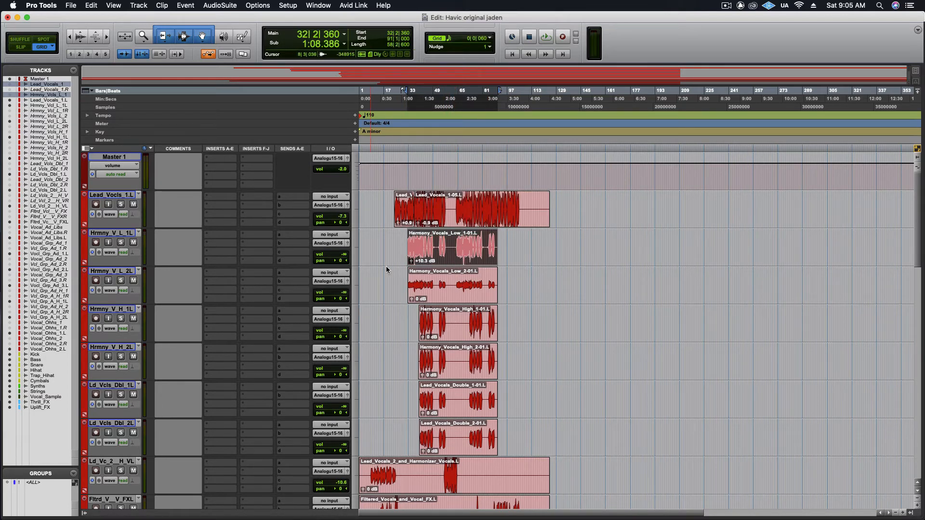
{"action": "scroll", "coordinate": [459, 422], "scroll_direction": "down", "scroll_amount": 15}
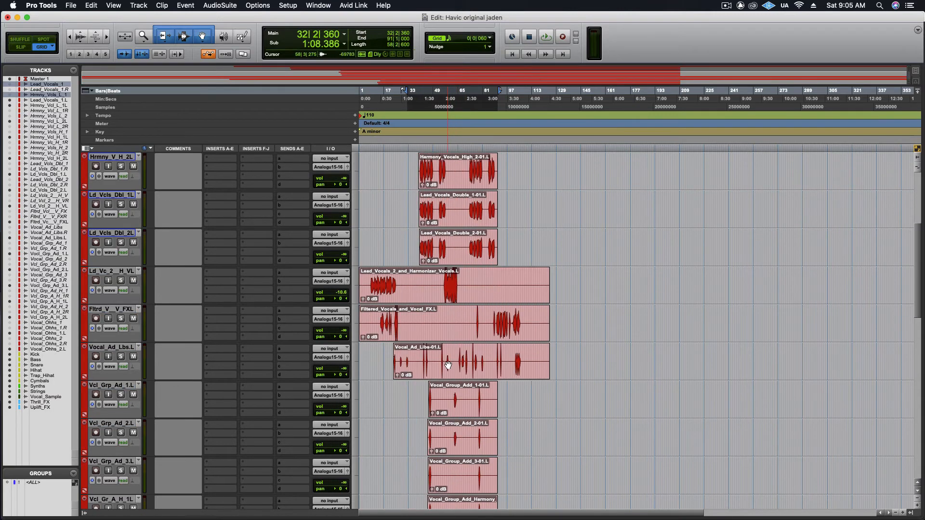
{"action": "scroll", "coordinate": [448, 365], "scroll_direction": "down", "scroll_amount": 10}
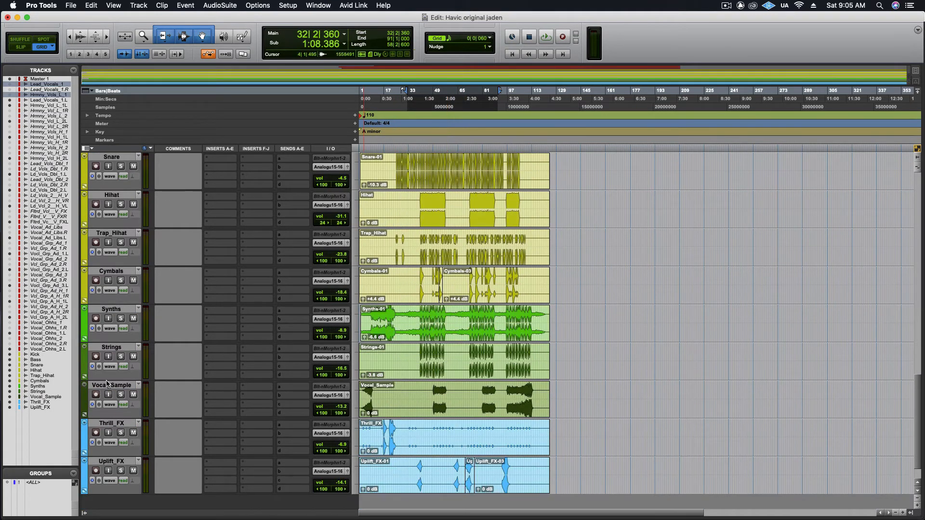
Step: Solo the Vocal_Sample track and listen to its opening section from bar 5
{"action": "left_click", "coordinate": [107, 384]}
{"action": "left_click", "coordinate": [121, 395]}
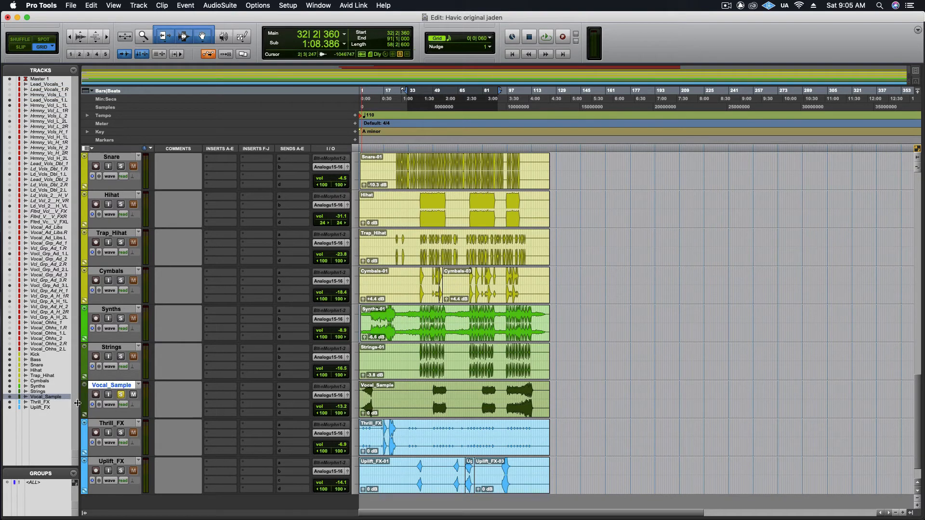
{"action": "left_click", "coordinate": [364, 393]}
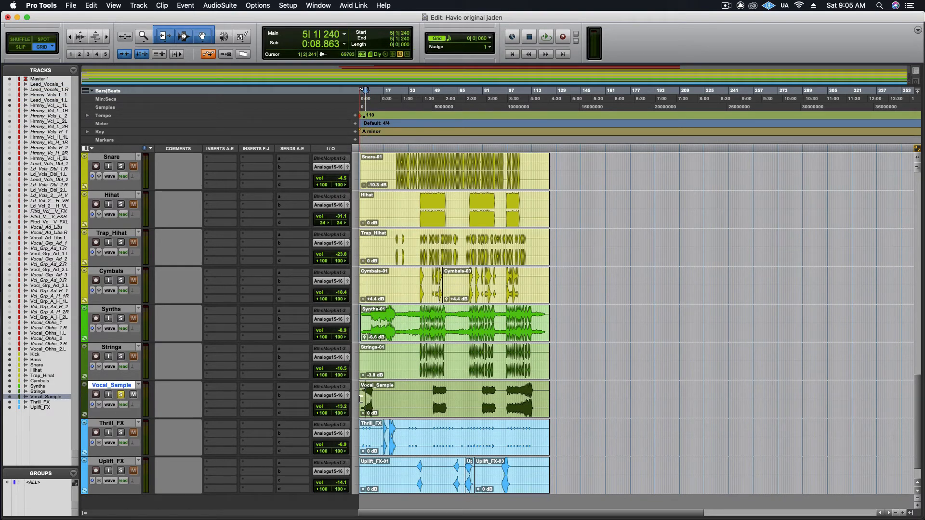
{"action": "key", "text": "space"}
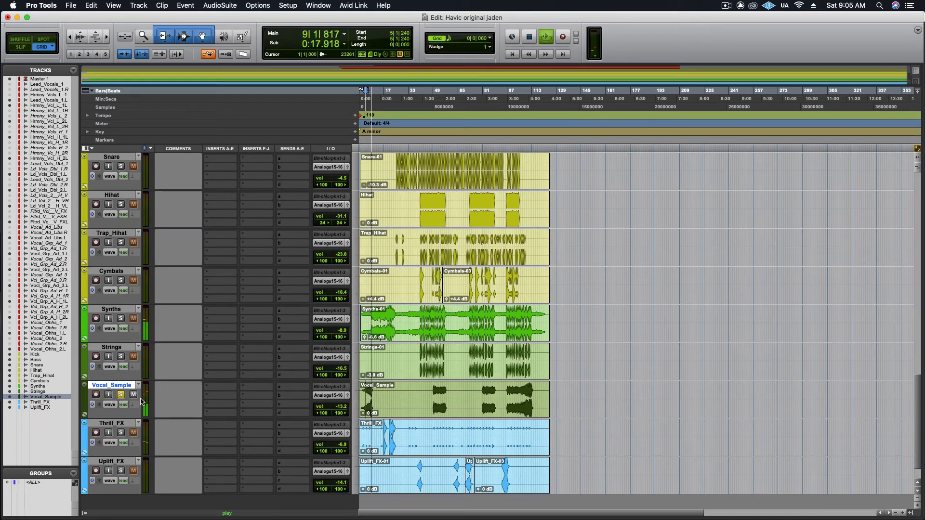
{"action": "key", "text": "space"}
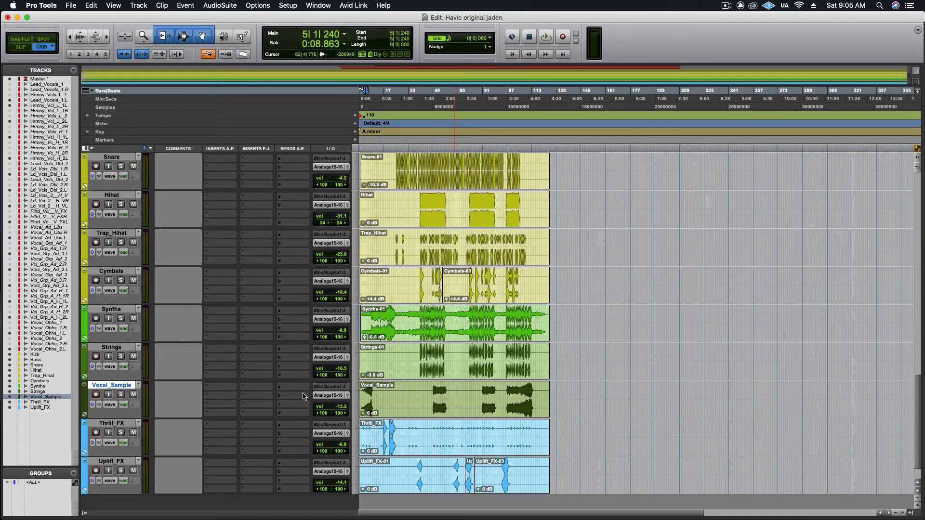
Step: Compare the panning and track widths of the mono vocal tracks with those of the stereo drum, instrument and FX tracks
{"action": "scroll", "coordinate": [435, 396], "scroll_direction": "up", "scroll_amount": 4}
{"action": "scroll", "coordinate": [429, 396], "scroll_direction": "down", "scroll_amount": 1}
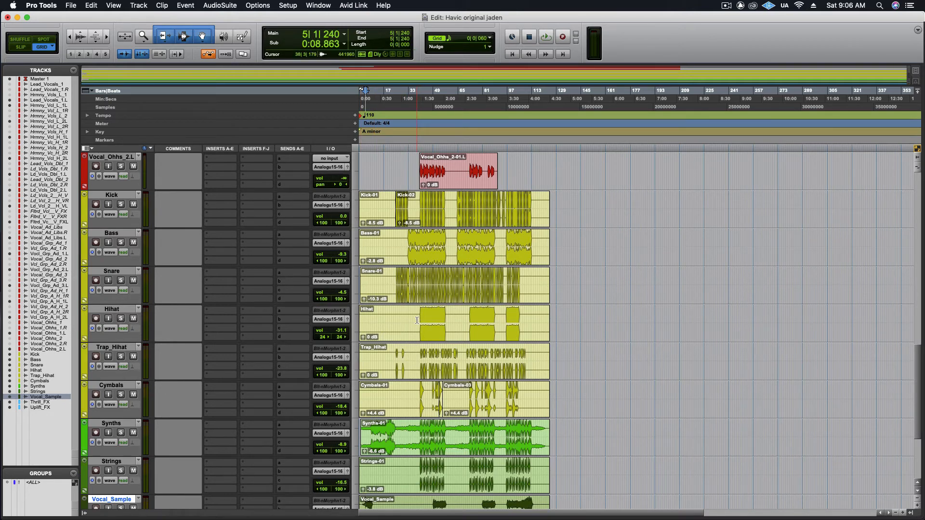
{"action": "scroll", "coordinate": [417, 320], "scroll_direction": "up", "scroll_amount": 4}
{"action": "scroll", "coordinate": [417, 321], "scroll_direction": "up", "scroll_amount": 15}
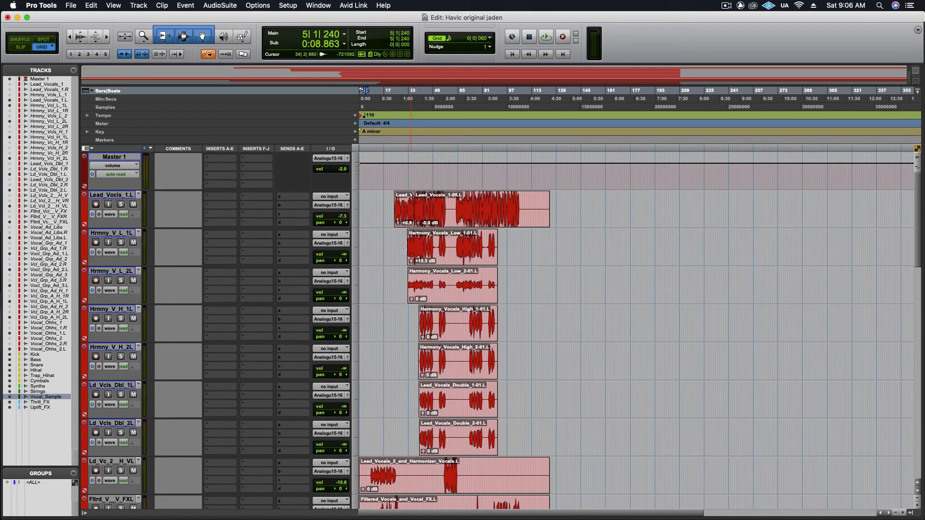
{"action": "scroll", "coordinate": [413, 256], "scroll_direction": "down", "scroll_amount": 1}
{"action": "scroll", "coordinate": [412, 256], "scroll_direction": "down", "scroll_amount": 14}
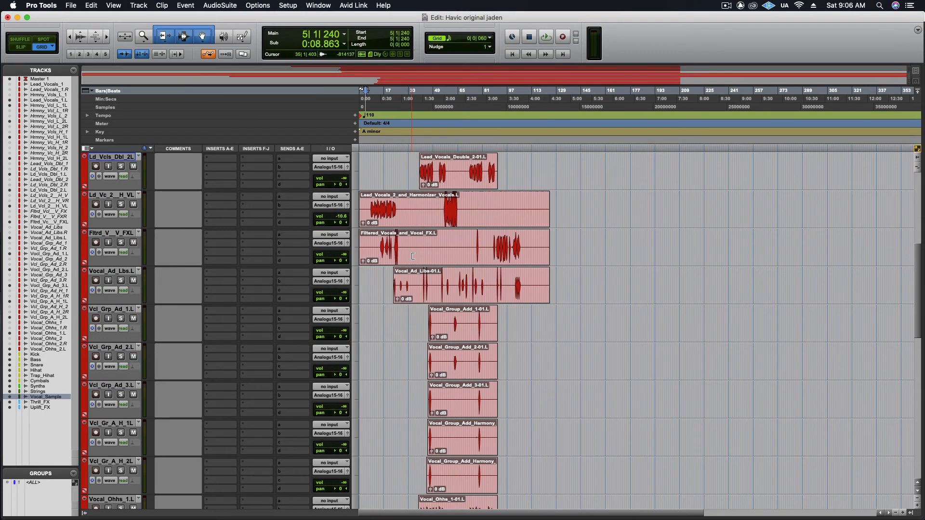
{"action": "scroll", "coordinate": [430, 289], "scroll_direction": "down", "scroll_amount": 4}
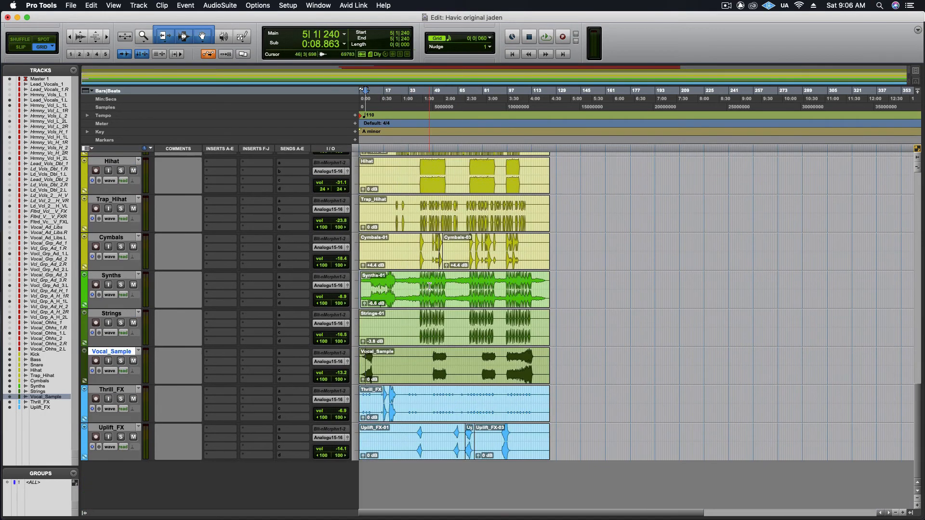
{"action": "scroll", "coordinate": [430, 287], "scroll_direction": "up", "scroll_amount": 6}
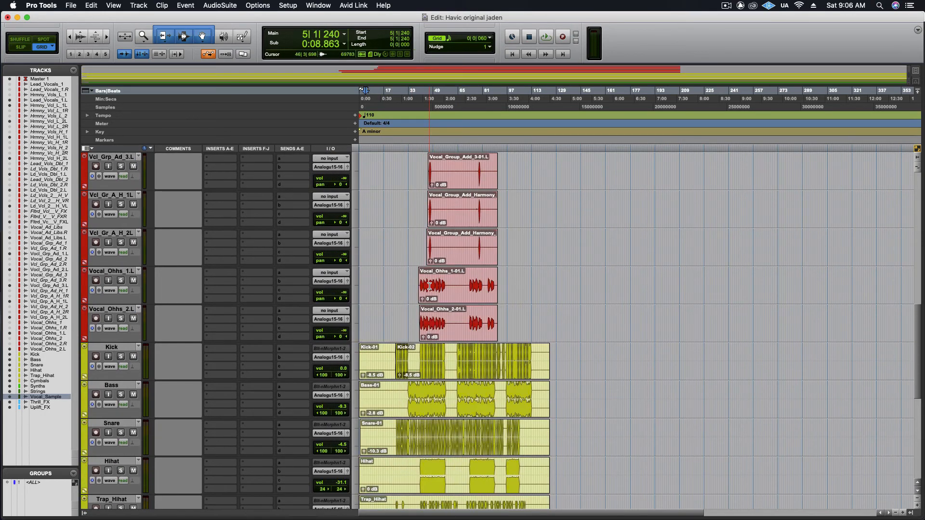
{"action": "scroll", "coordinate": [430, 286], "scroll_direction": "up", "scroll_amount": 13}
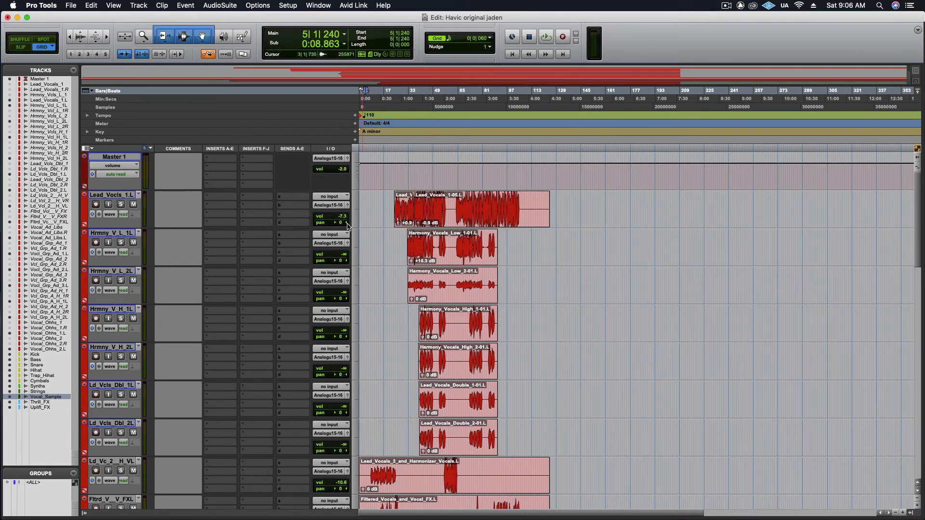
{"action": "scroll", "coordinate": [388, 315], "scroll_direction": "down", "scroll_amount": 15}
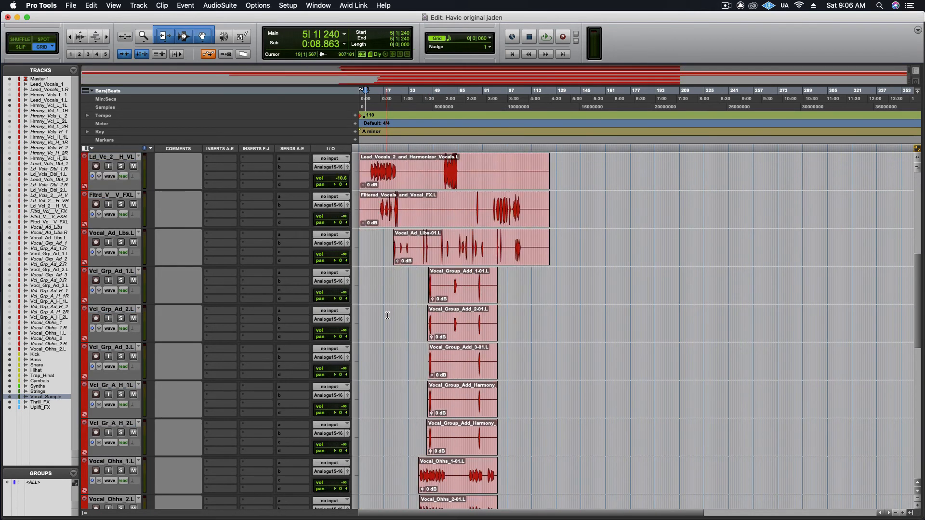
{"action": "scroll", "coordinate": [387, 315], "scroll_direction": "down", "scroll_amount": 1}
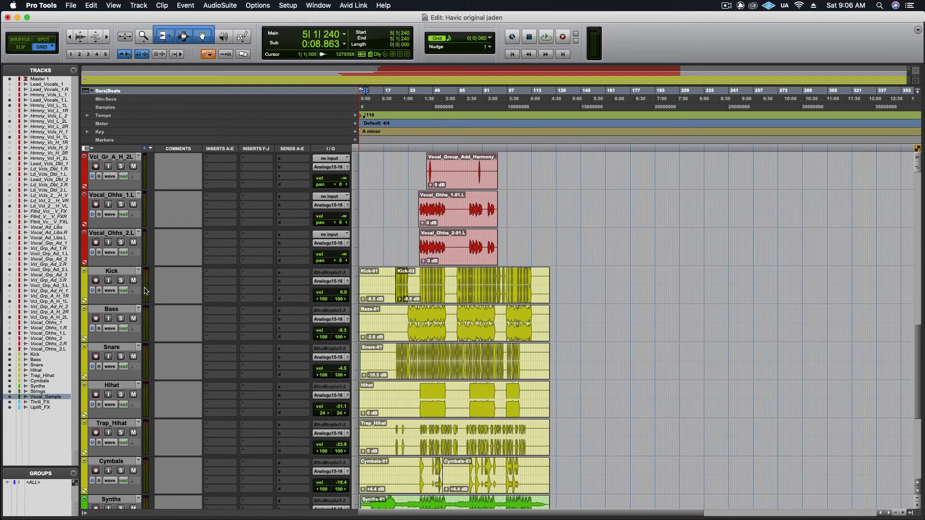
{"action": "scroll", "coordinate": [390, 356], "scroll_direction": "down", "scroll_amount": 6}
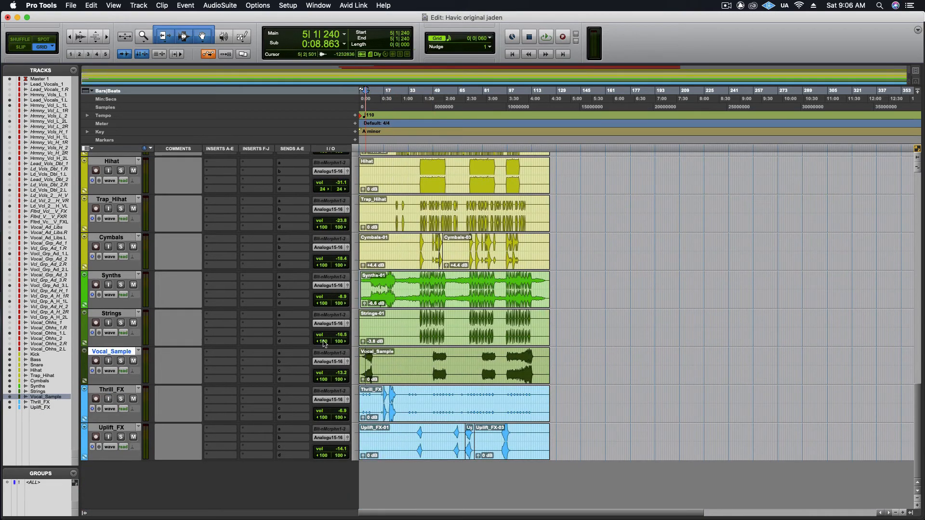
{"action": "scroll", "coordinate": [427, 402], "scroll_direction": "up", "scroll_amount": 20}
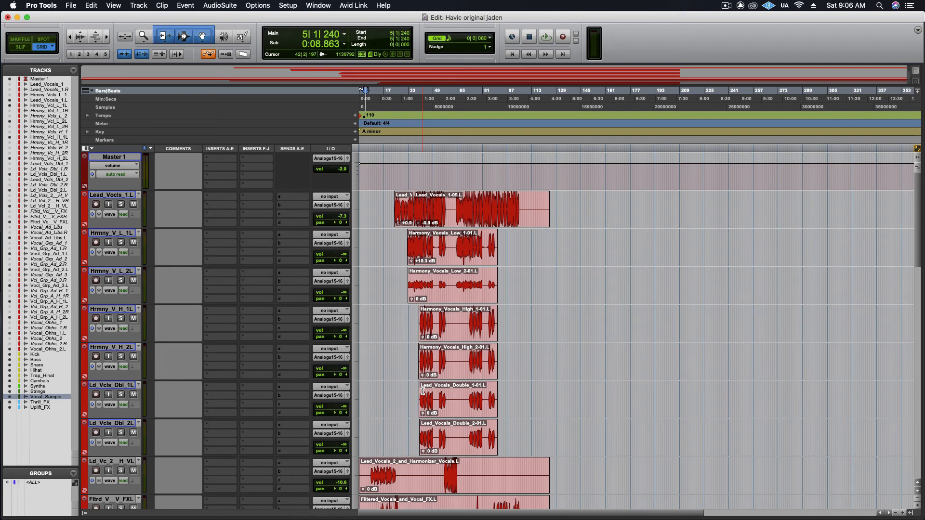
{"action": "scroll", "coordinate": [546, 344], "scroll_direction": "down", "scroll_amount": 15}
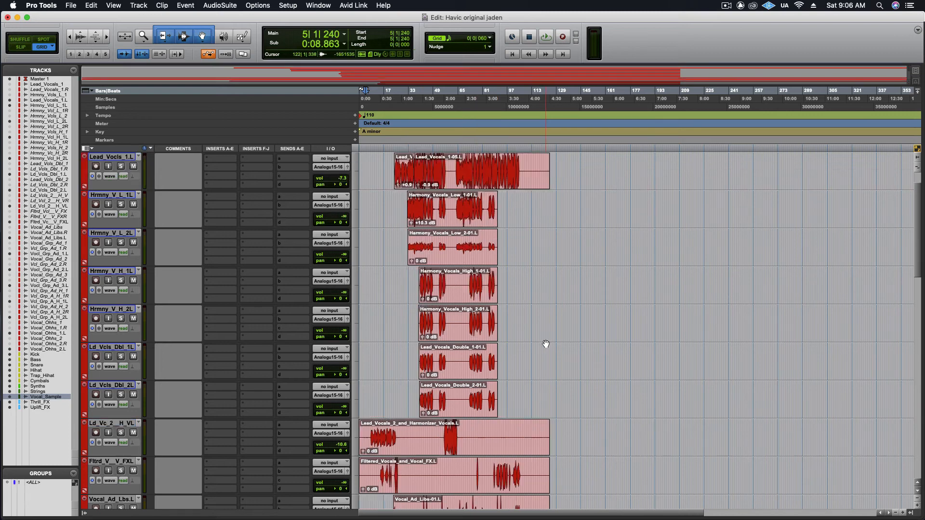
{"action": "scroll", "coordinate": [545, 344], "scroll_direction": "down", "scroll_amount": 3}
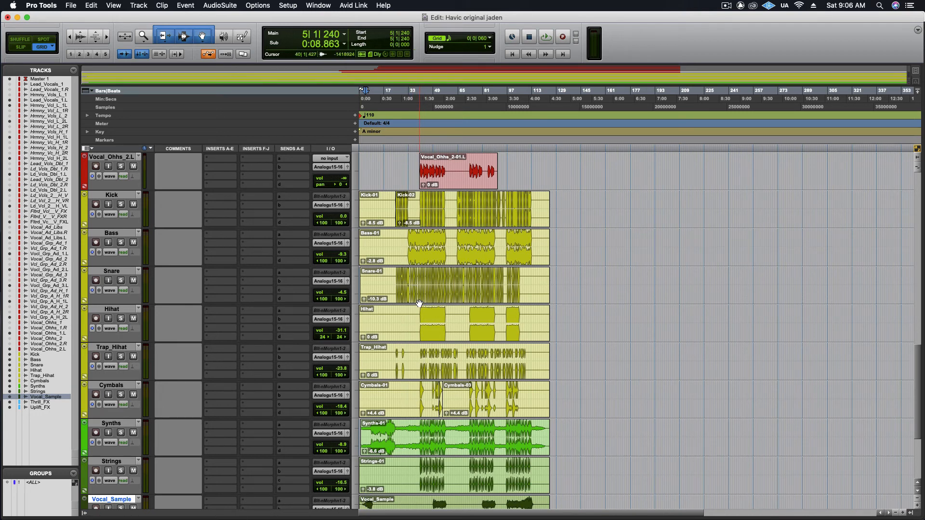
{"action": "scroll", "coordinate": [413, 295], "scroll_direction": "down", "scroll_amount": 1}
{"action": "scroll", "coordinate": [413, 295], "scroll_direction": "down", "scroll_amount": 3}
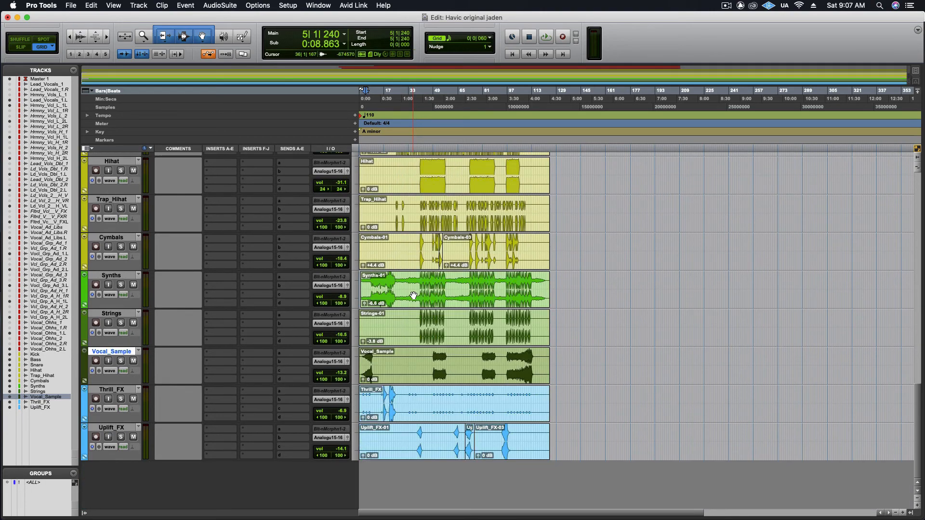
{"action": "scroll", "coordinate": [413, 295], "scroll_direction": "up", "scroll_amount": 20}
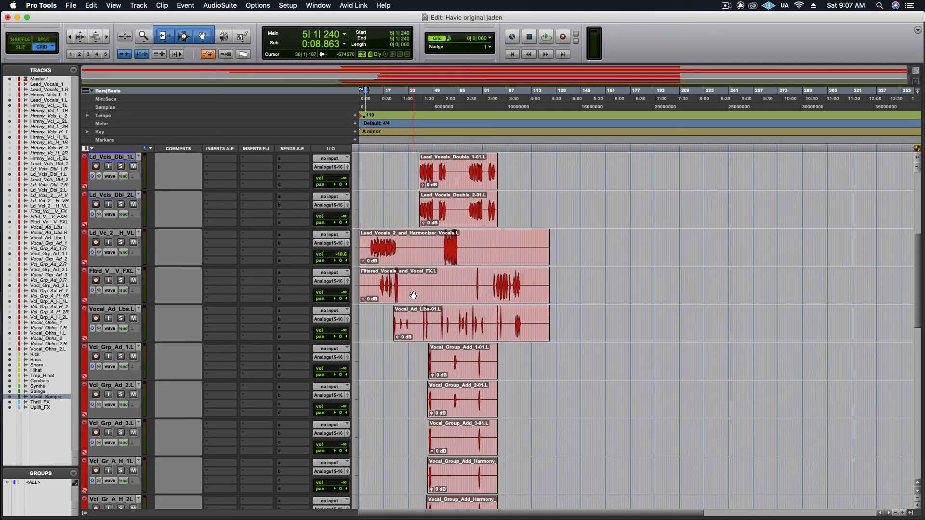
{"action": "scroll", "coordinate": [413, 295], "scroll_direction": "up", "scroll_amount": 5}
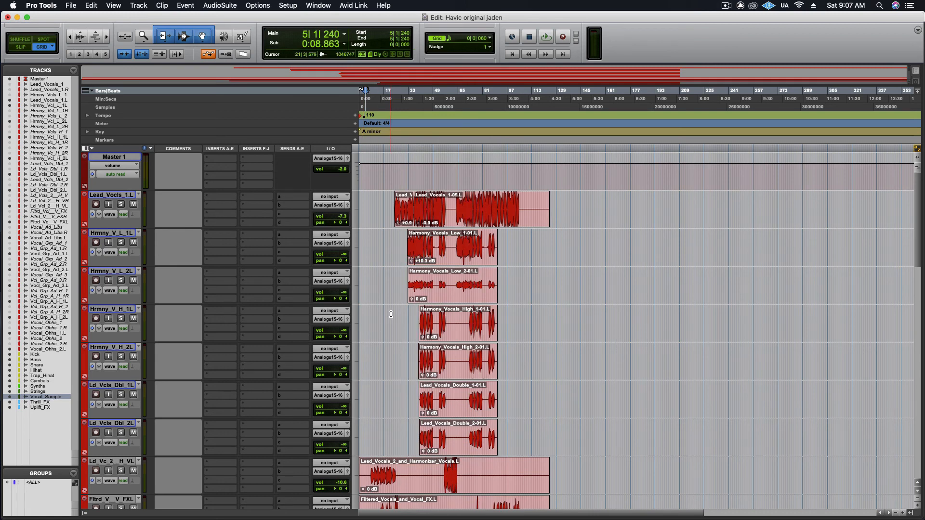
{"action": "scroll", "coordinate": [391, 313], "scroll_direction": "down", "scroll_amount": 10}
{"action": "scroll", "coordinate": [390, 313], "scroll_direction": "down", "scroll_amount": 8}
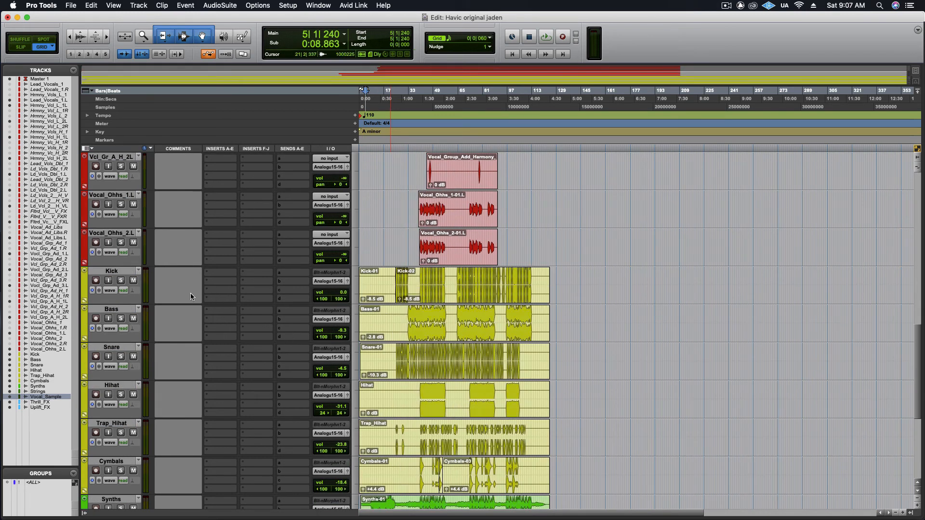
{"action": "scroll", "coordinate": [271, 358], "scroll_direction": "down", "scroll_amount": 6}
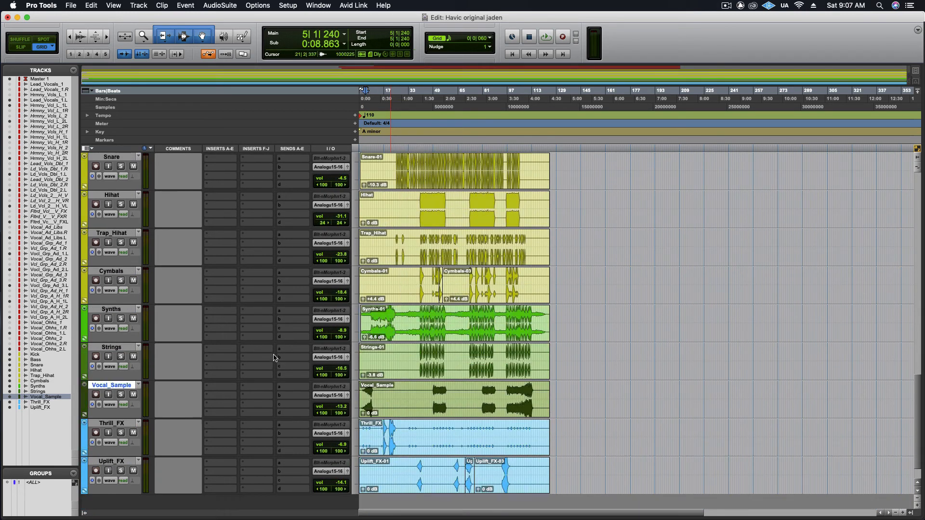
{"action": "scroll", "coordinate": [337, 289], "scroll_direction": "up", "scroll_amount": 11}
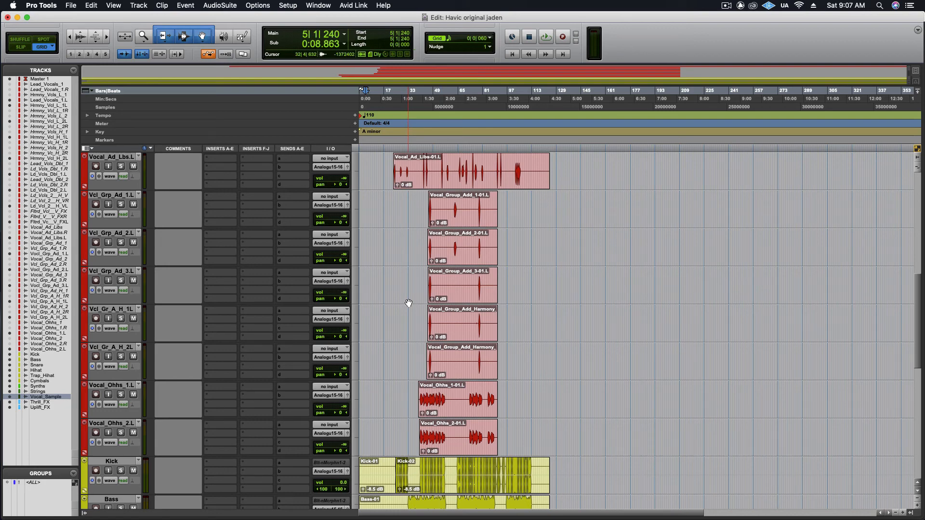
{"action": "scroll", "coordinate": [408, 303], "scroll_direction": "up", "scroll_amount": 5}
{"action": "scroll", "coordinate": [409, 303], "scroll_direction": "down", "scroll_amount": 14}
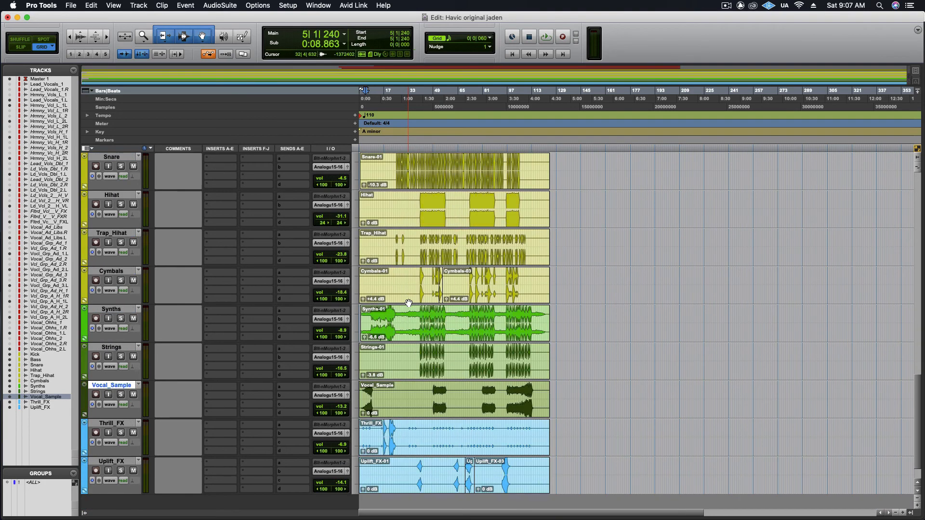
Step: Select the Snare track's audio from about bar 24 to bar 50 and reset the Snare-01 clip gain to 0 dB
{"action": "scroll", "coordinate": [408, 303], "scroll_direction": "up", "scroll_amount": 3}
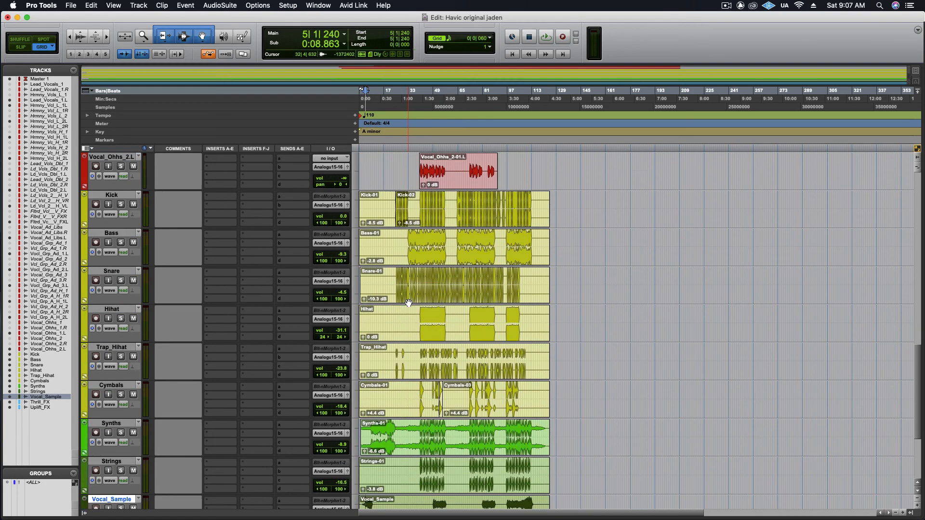
{"action": "left_click", "coordinate": [110, 271]}
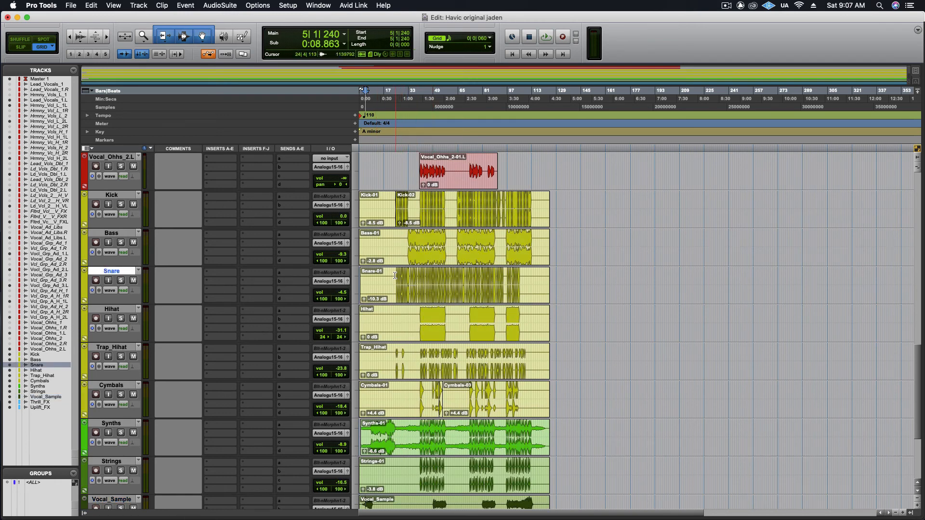
{"action": "left_click_drag", "start_coordinate": [393, 276], "coordinate": [436, 281]}
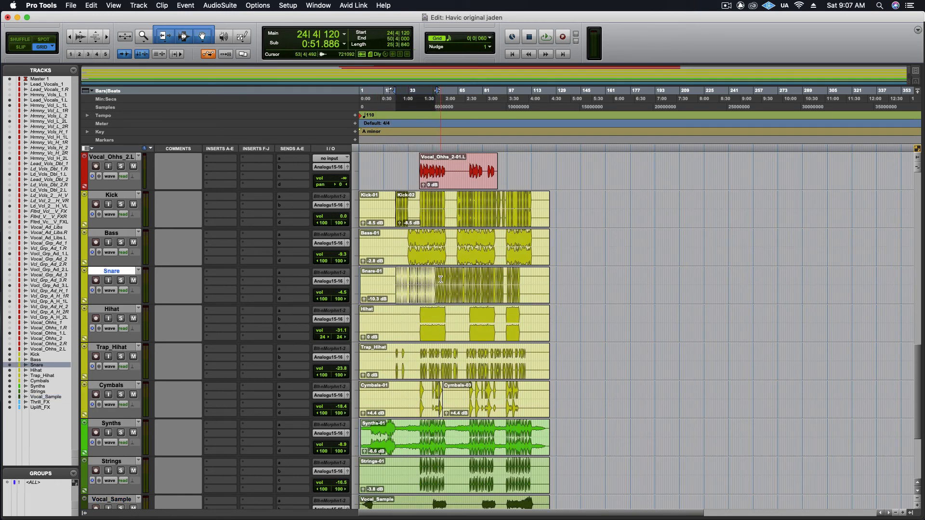
{"action": "left_click", "coordinate": [364, 300], "text": "alt"}
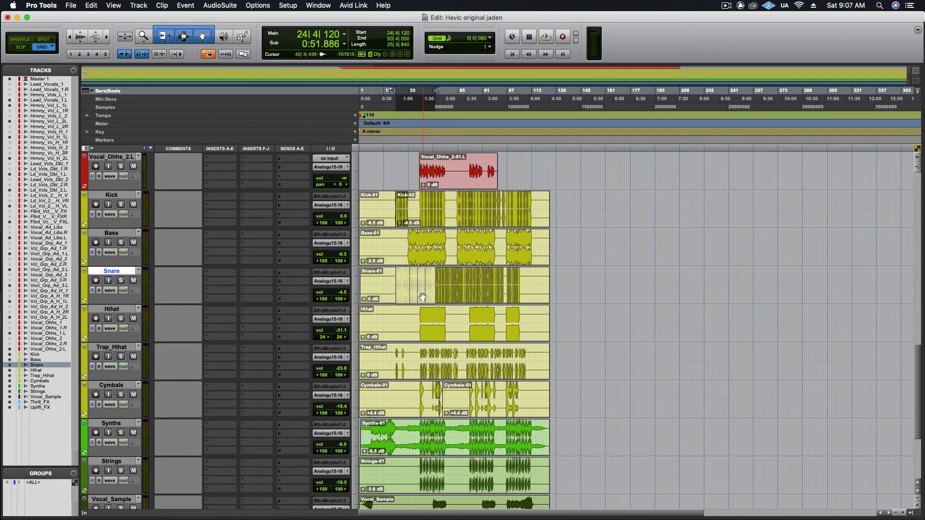
Step: Solo the Snare track and listen to its selected section from bar 24 to check the level
{"action": "left_click", "coordinate": [122, 281]}
{"action": "key", "text": "space"}
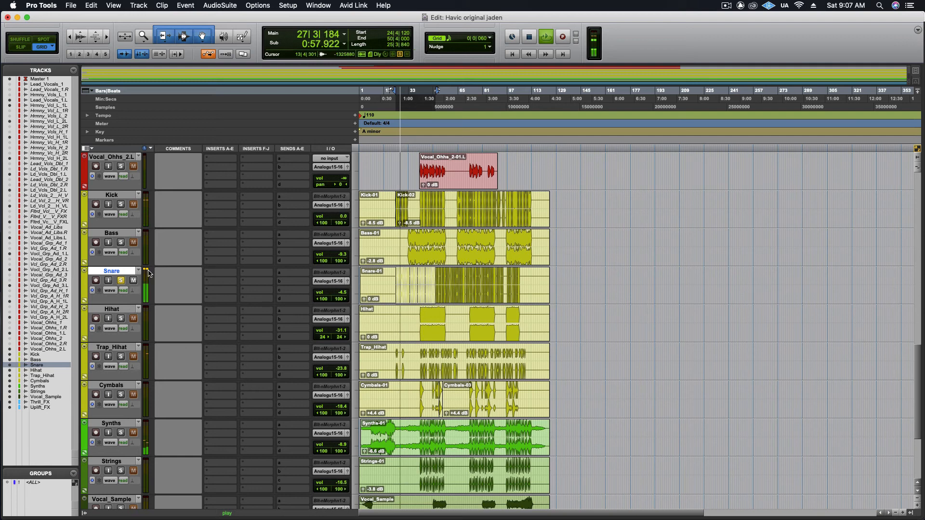
{"action": "key", "text": "space"}
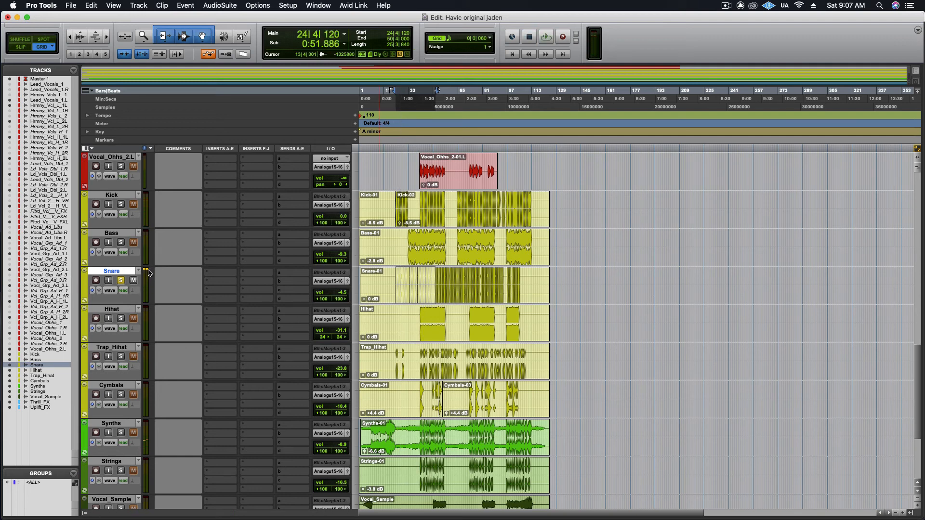
Step: Insert the stereo EQ3 7-Band plug-in in the Snare track's first insert slot
{"action": "left_click", "coordinate": [220, 275]}
{"action": "mouse_move", "coordinate": [269, 273]}
{"action": "mouse_move", "coordinate": [337, 208]}
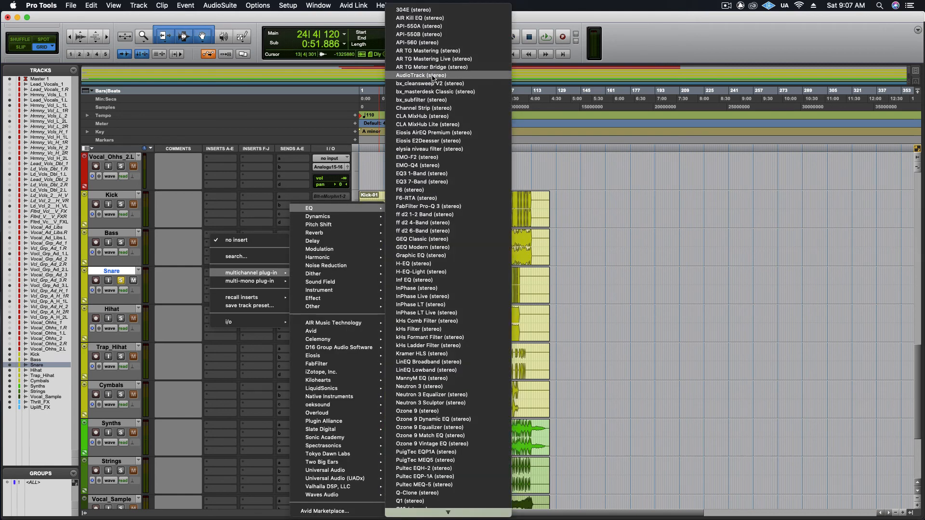
{"action": "left_click", "coordinate": [440, 182]}
Step: Play the snare through the EQ to check its input and output meters, setting the HMF gain to 0.1 dB
{"action": "key", "text": "space"}
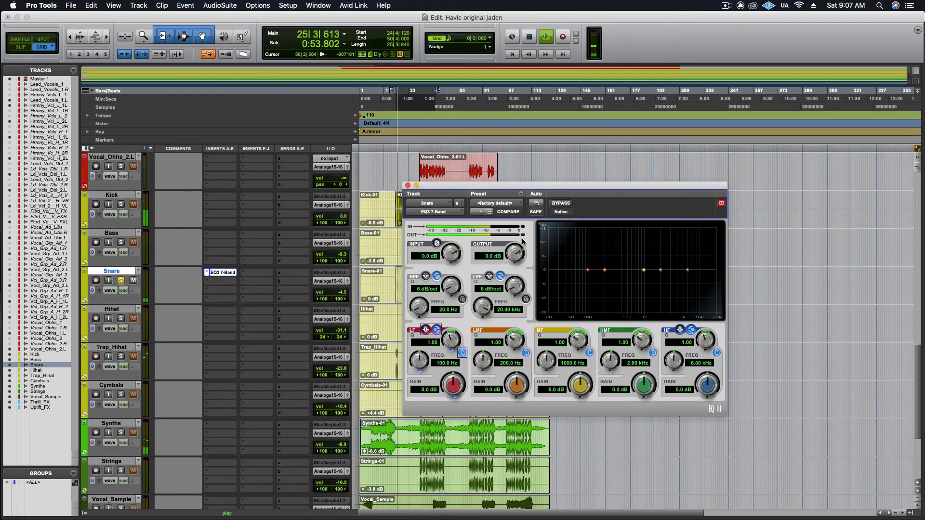
{"action": "mouse_move", "coordinate": [647, 386]}
{"action": "left_mouse_down"}
{"action": "mouse_move", "coordinate": [647, 378]}
{"action": "mouse_move", "coordinate": [644, 397]}
{"action": "left_mouse_up"}
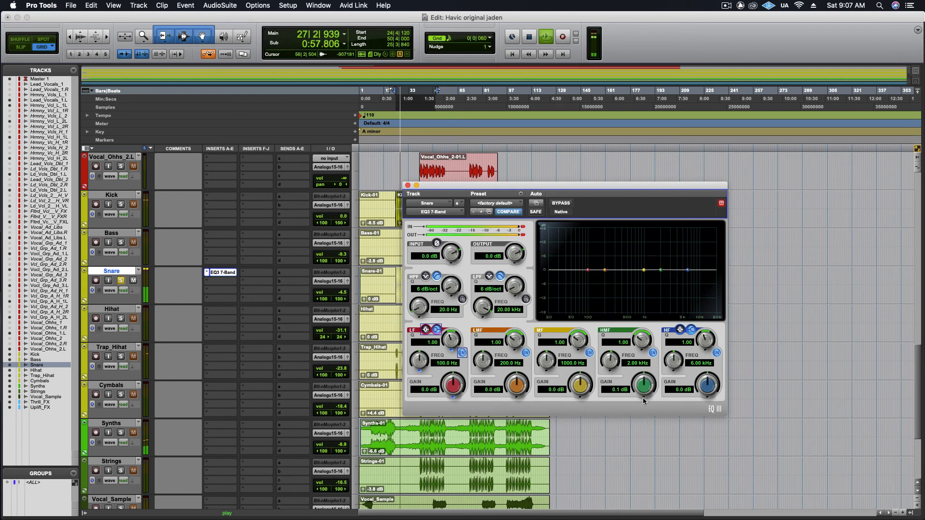
{"action": "key", "text": "space"}
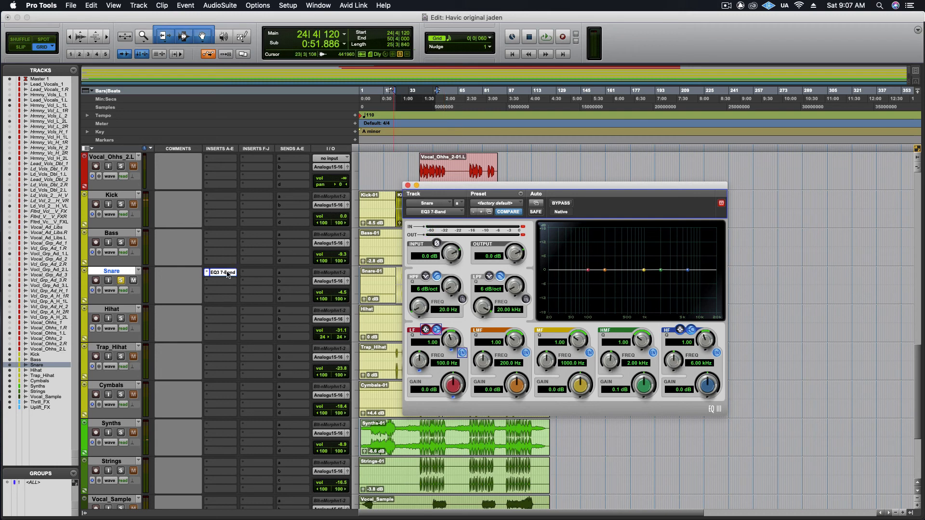
Step: Remove the EQ3 7-Band insert from the Snare track and close its plug-in window
{"action": "left_click", "coordinate": [206, 273]}
{"action": "left_click", "coordinate": [222, 241]}
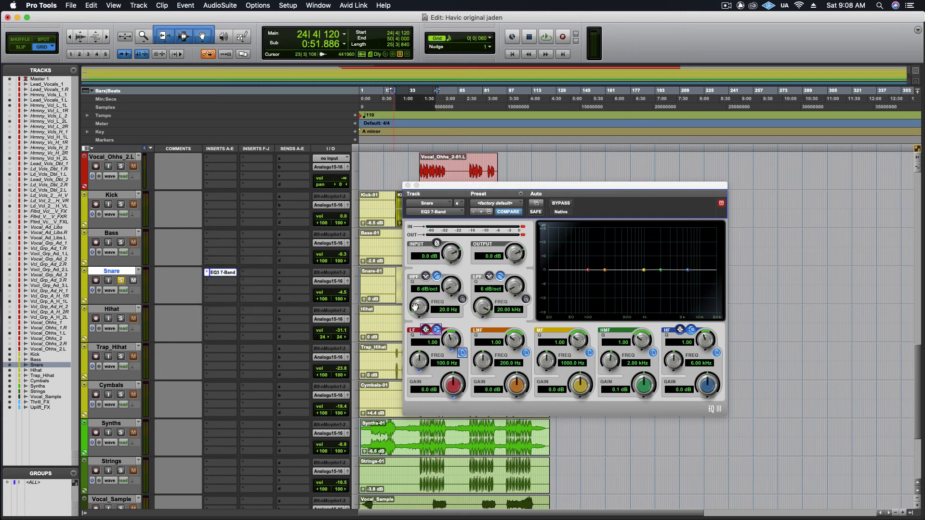
{"action": "left_click", "coordinate": [408, 185]}
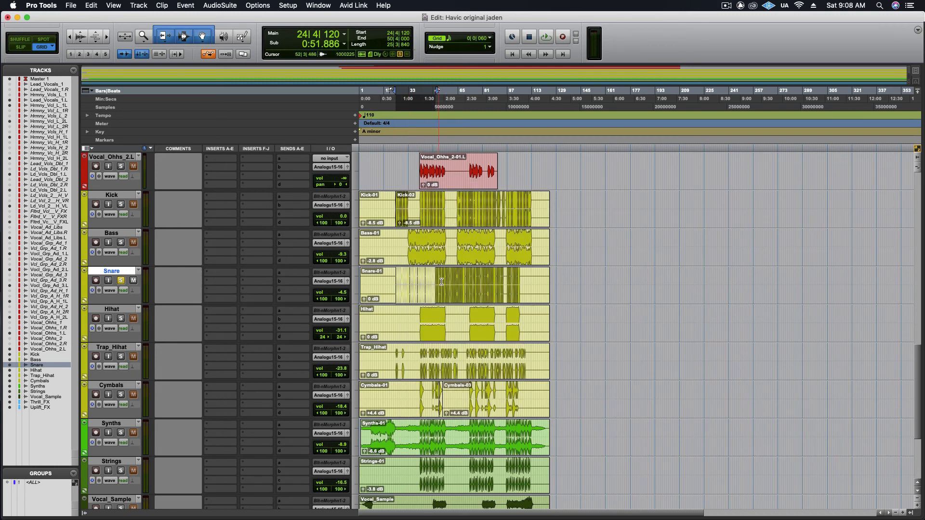
Step: Select the whole Snare-01 clip and lower its clip gain to -10.3 dB
{"action": "left_click", "coordinate": [461, 290]}
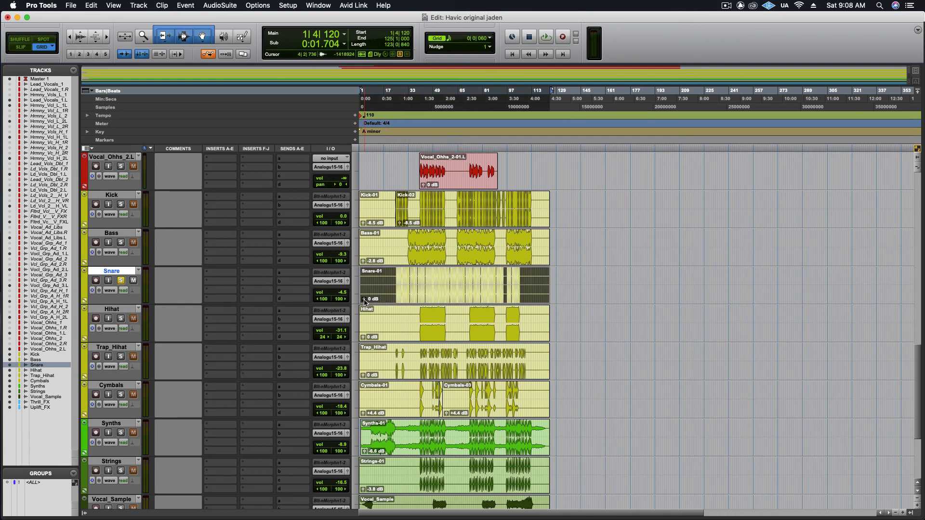
{"action": "left_click_drag", "start_coordinate": [365, 302], "coordinate": [365, 308]}
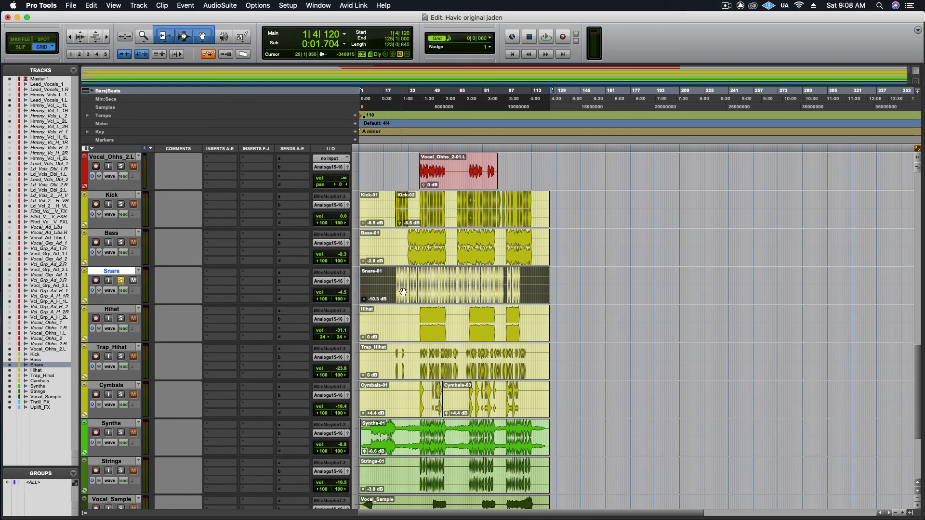
Step: Listen to the soloed Snare track from about bar 25 and check its peak level in place of the volume value
{"action": "key", "text": "space"}
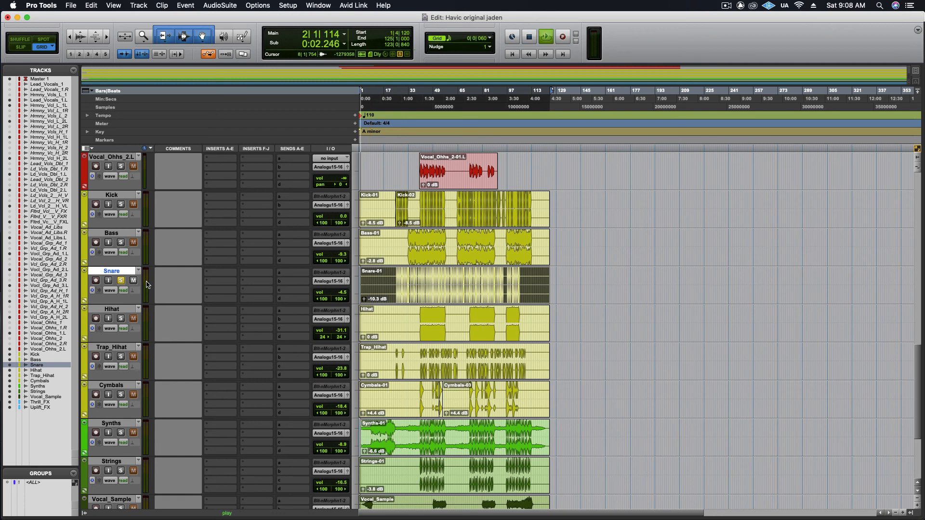
{"action": "left_click", "coordinate": [397, 282]}
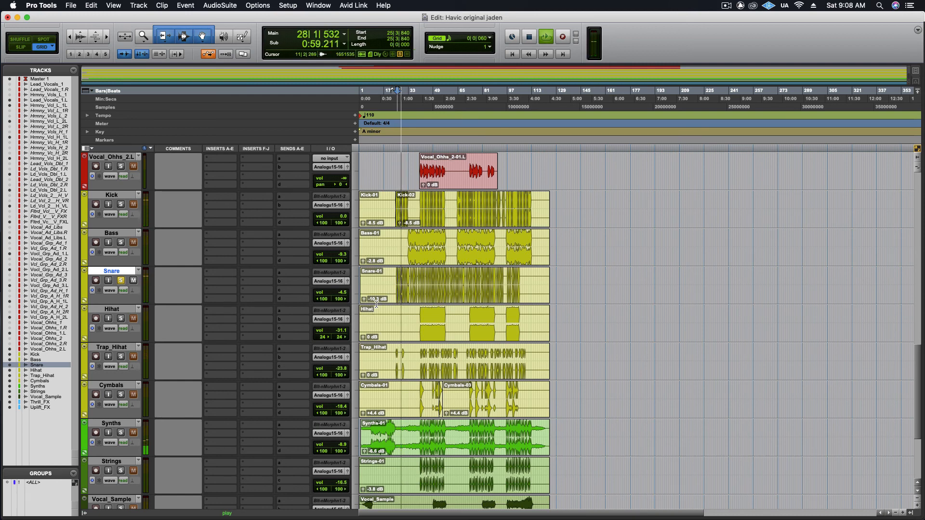
{"action": "key", "text": "space"}
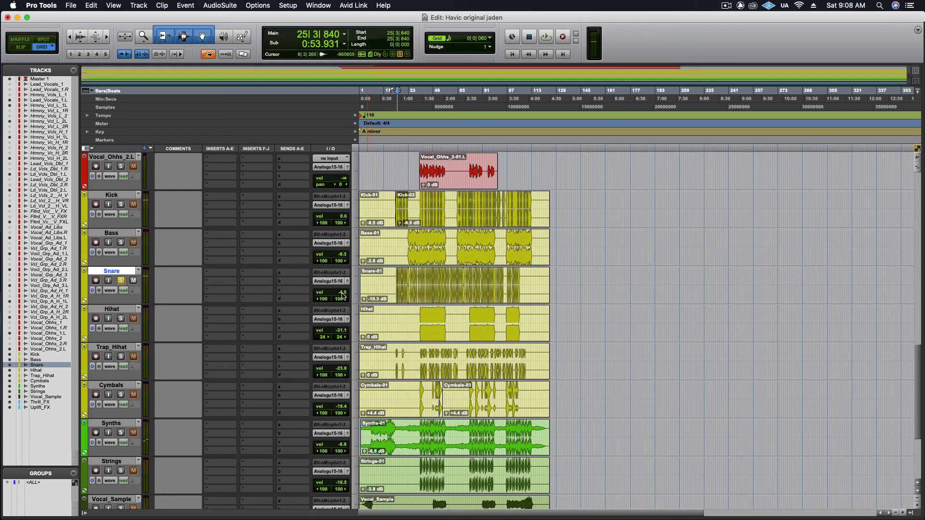
{"action": "left_click", "coordinate": [343, 295]}
{"action": "key", "text": "space"}
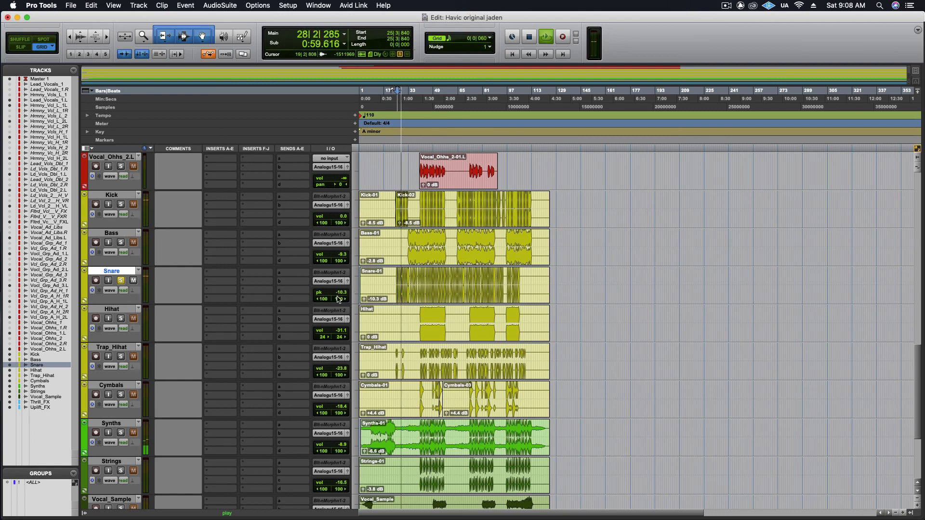
Step: Unsolo the Snare track, listen to it in the full mix, and stop playback
{"action": "left_click", "coordinate": [121, 281]}
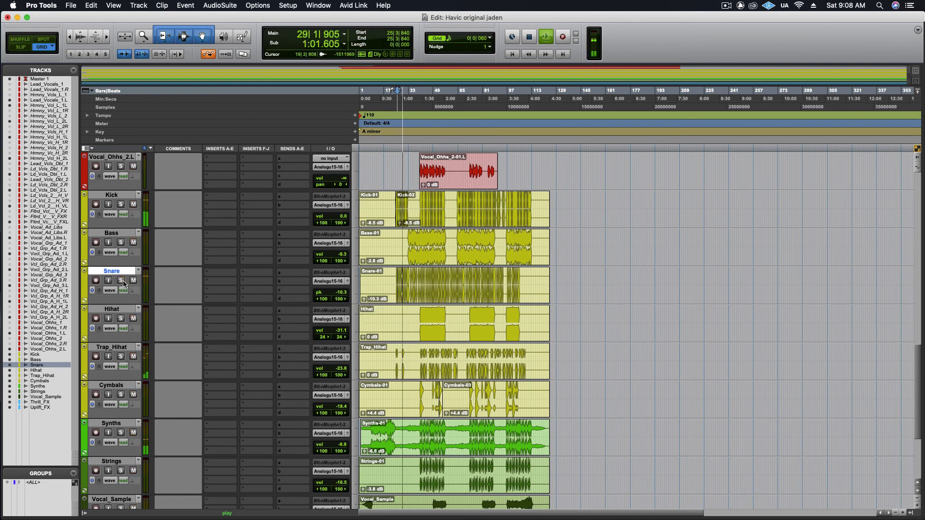
{"action": "key", "text": "space"}
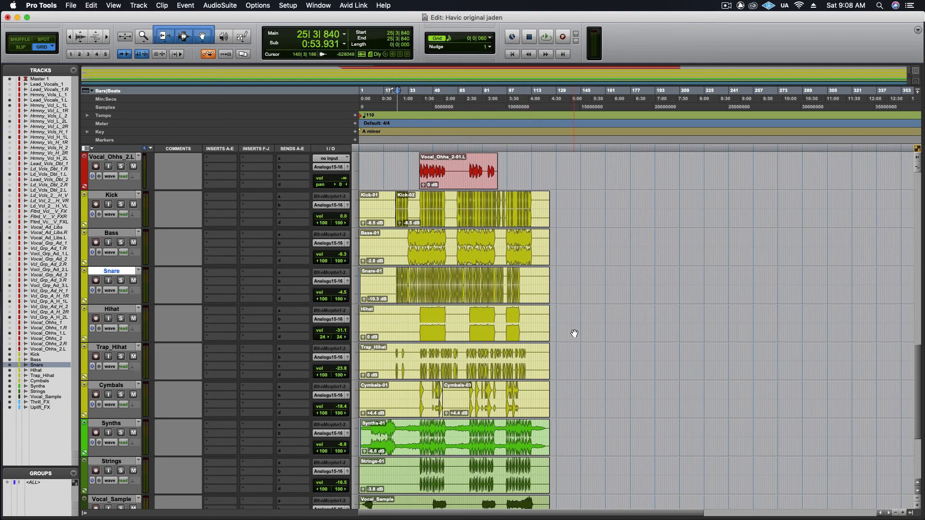
Step: Look back through the session's tracks up to Master 1 and the lead and harmony vocals
{"action": "scroll", "coordinate": [574, 334], "scroll_direction": "down", "scroll_amount": 2}
{"action": "scroll", "coordinate": [575, 333], "scroll_direction": "down", "scroll_amount": 3}
{"action": "scroll", "coordinate": [574, 334], "scroll_direction": "up", "scroll_amount": 15}
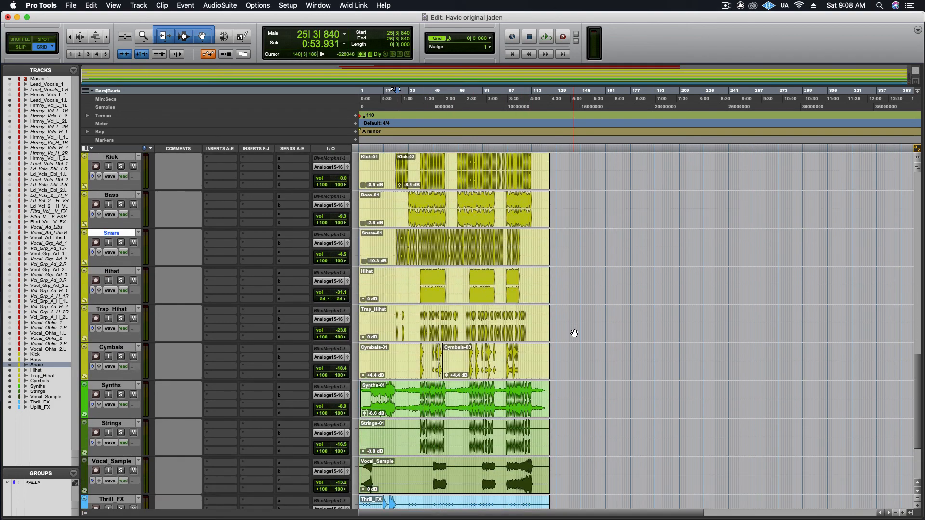
{"action": "scroll", "coordinate": [574, 334], "scroll_direction": "up", "scroll_amount": 3}
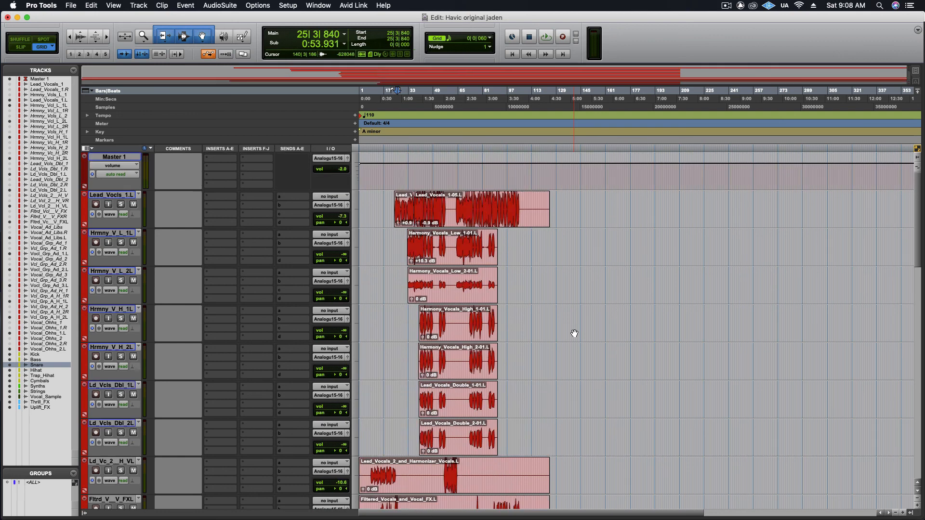